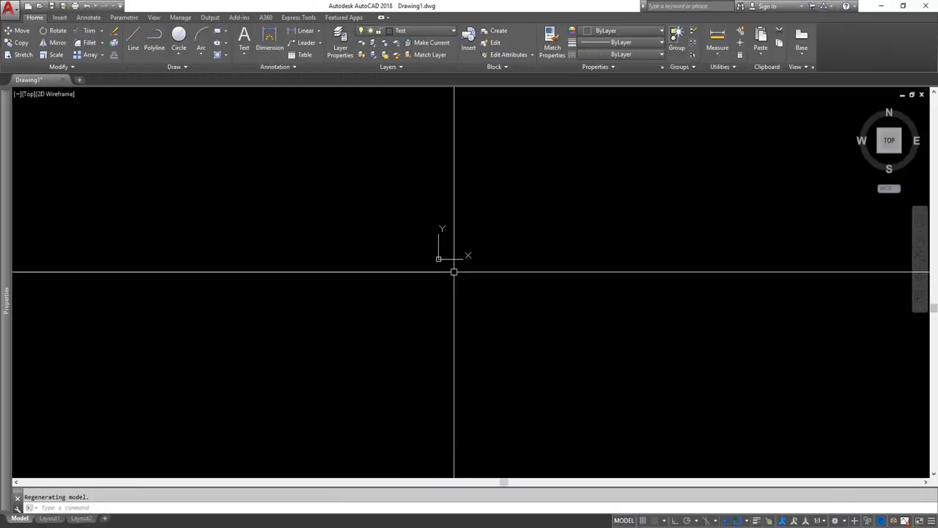
# - Draw a rectangle with its first corner near the UCS origin
pyautogui.moveTo(461, 255); pyautogui.dragTo(397, 253, button='middle')
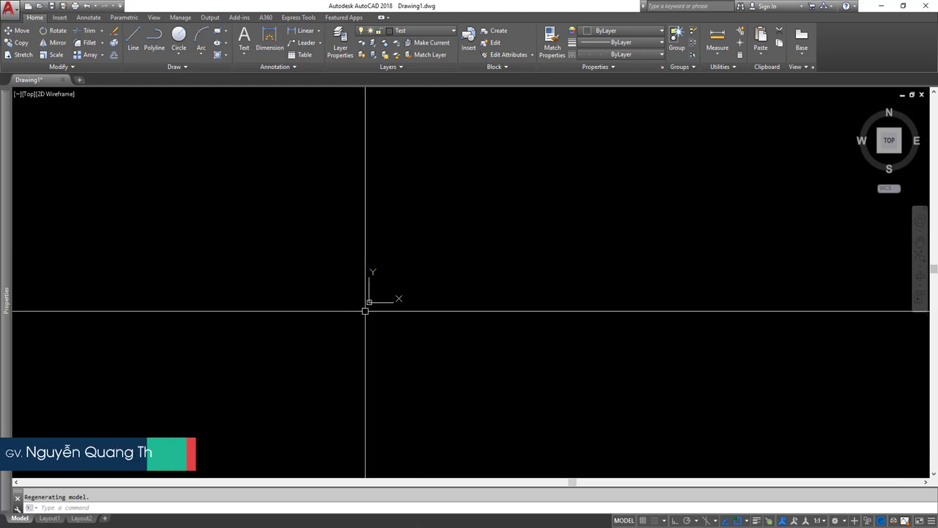
pyautogui.moveTo(423, 340); pyautogui.dragTo(422, 350, button='middle')
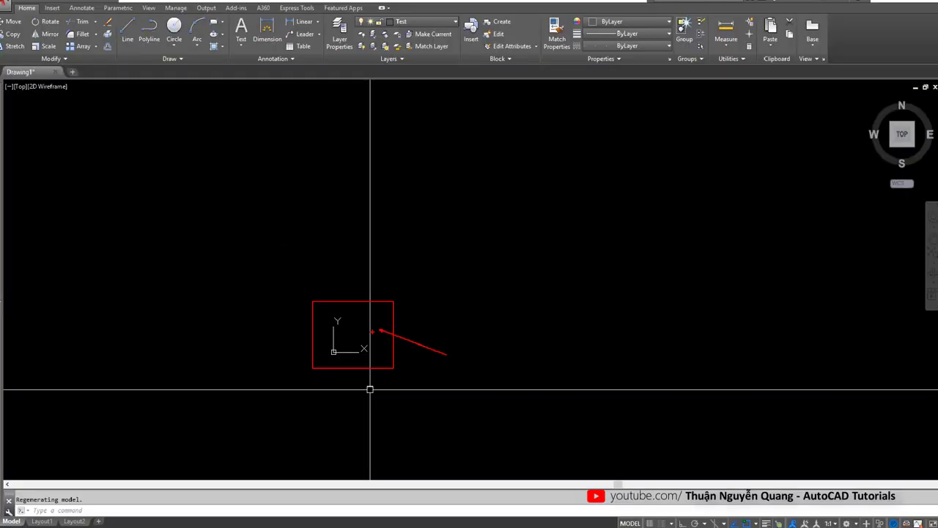
pyautogui.moveTo(413, 328); pyautogui.dragTo(380, 303, button='middle')
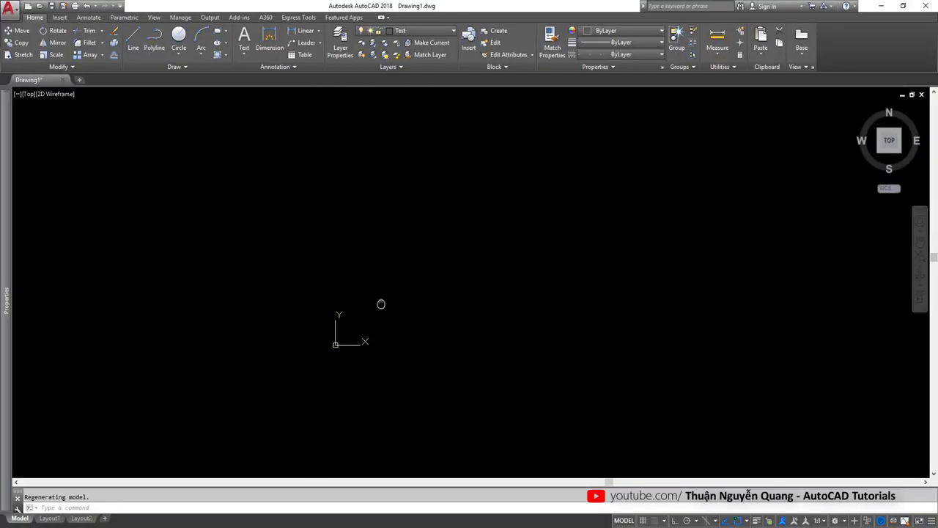
pyautogui.write('rec')
pyautogui.press('Return')
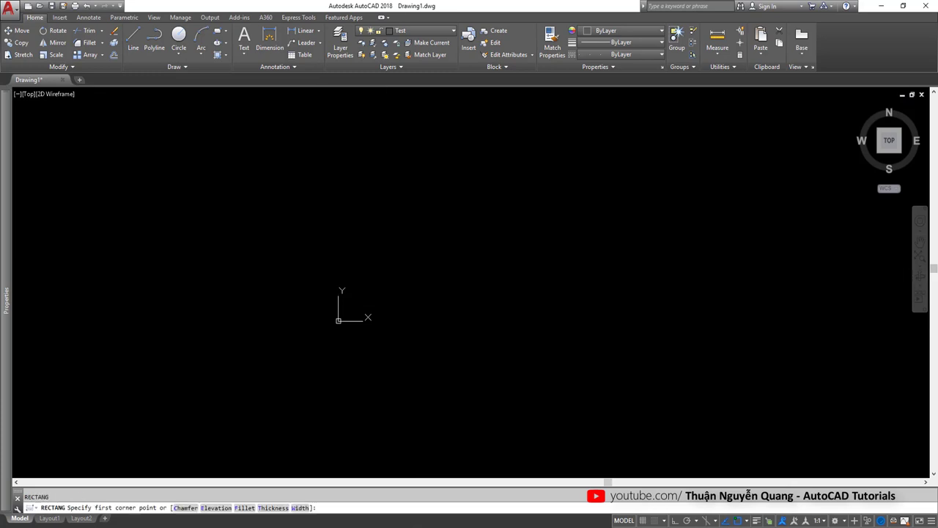
pyautogui.click(473, 360)
pyautogui.scroll(-4, 390, 327)
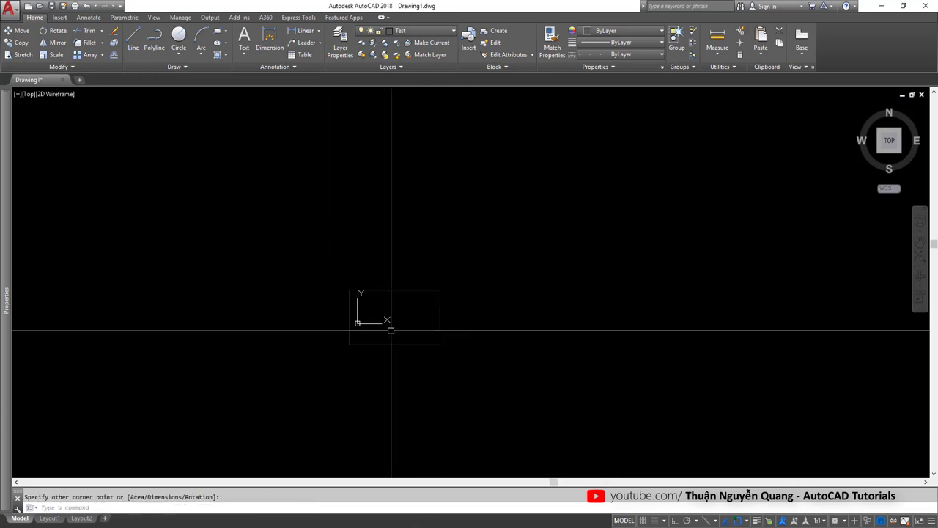
# - Draw a larger circle (C) centred above the rectangle, overlapping its top edge
pyautogui.write('c')
pyautogui.press('Return')
pyautogui.click(402, 255)
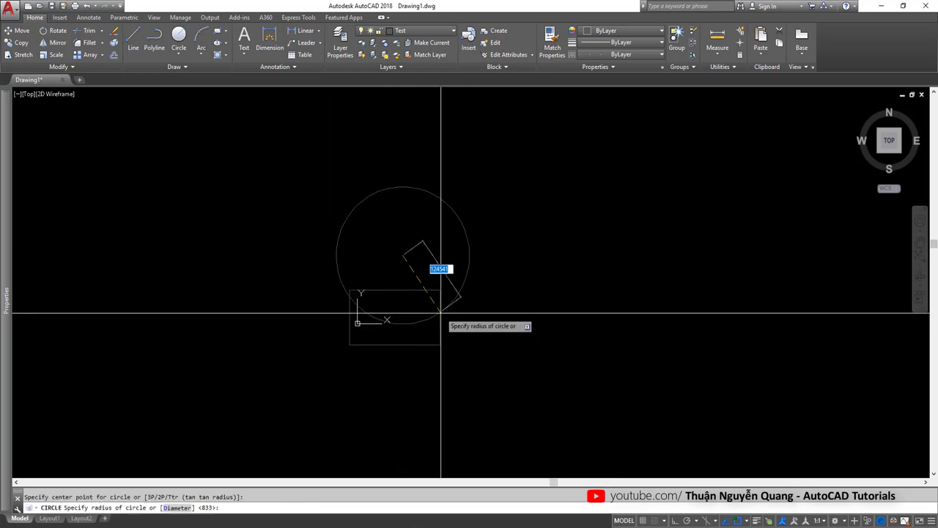
pyautogui.scroll(2, 441, 313)
pyautogui.scroll(2, 377, 322)
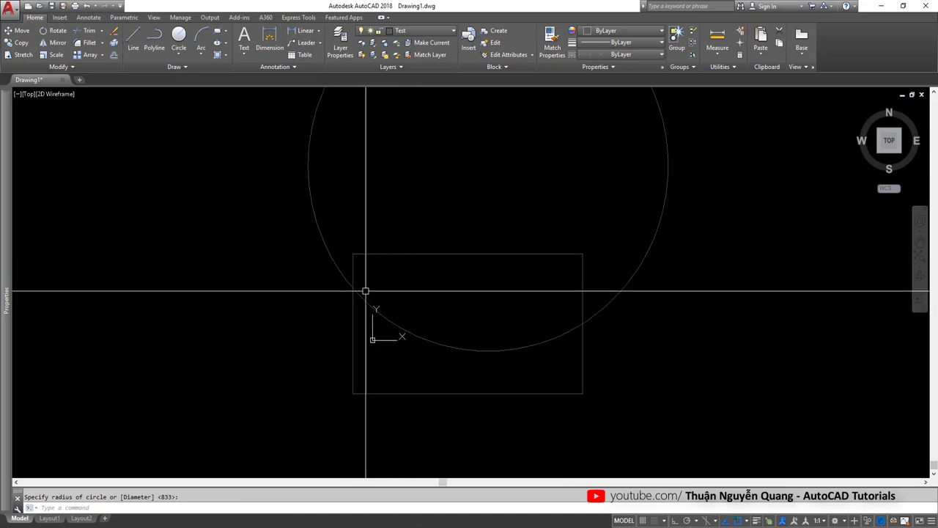
pyautogui.moveTo(365, 291); pyautogui.dragTo(346, 318, button='middle')
pyautogui.scroll(-2, 351, 324)
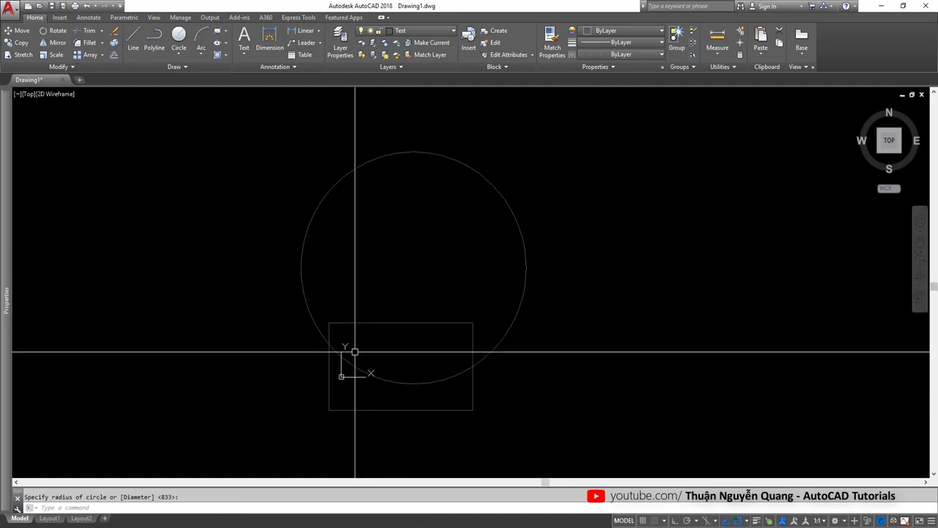
pyautogui.moveTo(354, 351); pyautogui.dragTo(373, 369, button='middle')
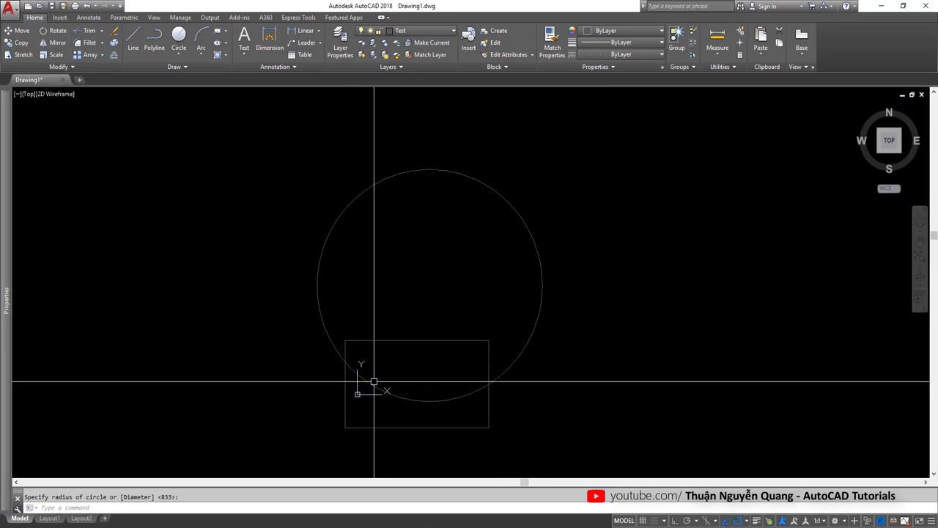
pyautogui.moveTo(405, 409)
pyautogui.mouseDown(button='middle')
pyautogui.moveTo(449, 389)
pyautogui.moveTo(431, 339)
pyautogui.mouseUp(button='middle')
pyautogui.scroll(4, 437, 372)
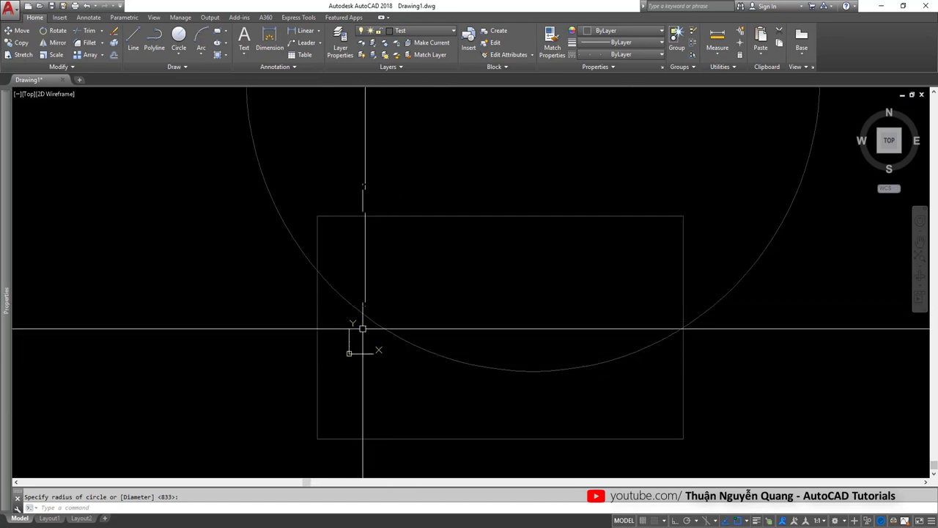
pyautogui.scroll(-2, 374, 350)
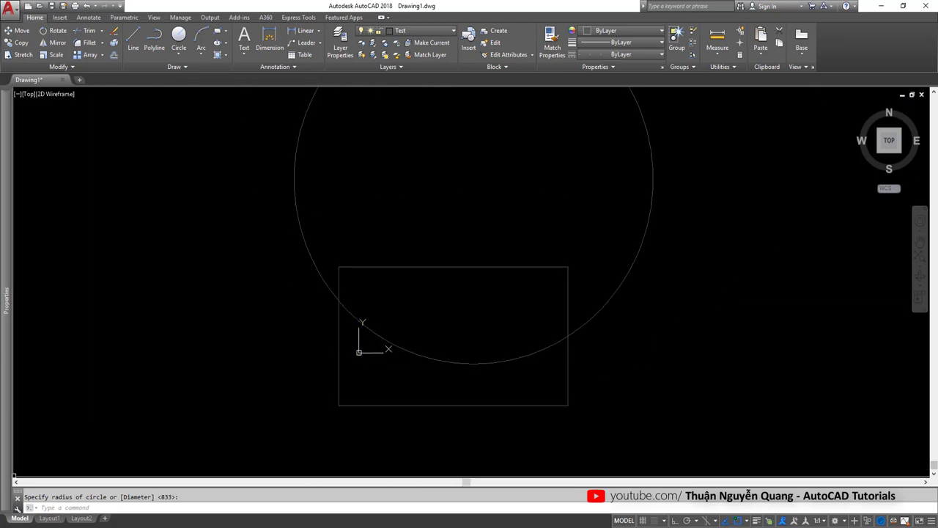
pyautogui.scroll(-4, 435, 305)
pyautogui.scroll(2, 435, 306)
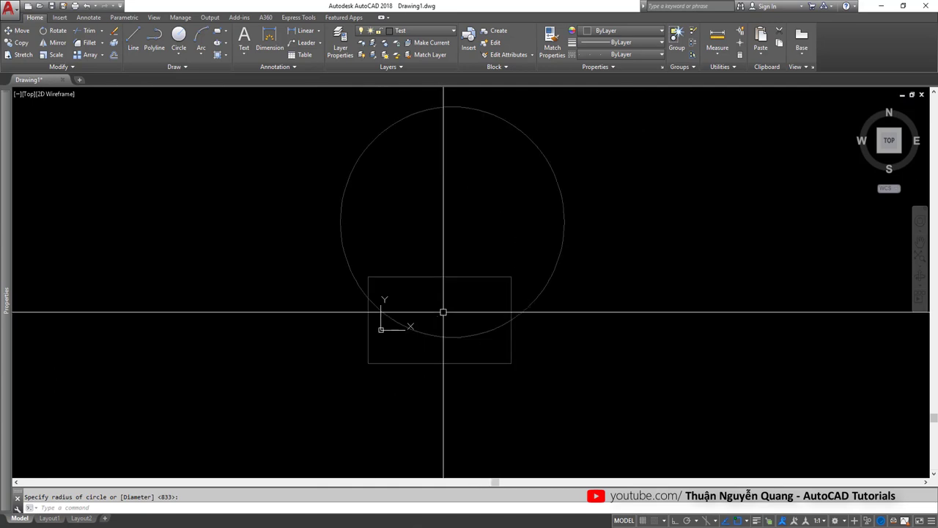
pyautogui.moveTo(443, 310); pyautogui.dragTo(428, 336, button='middle')
pyautogui.press('Escape')
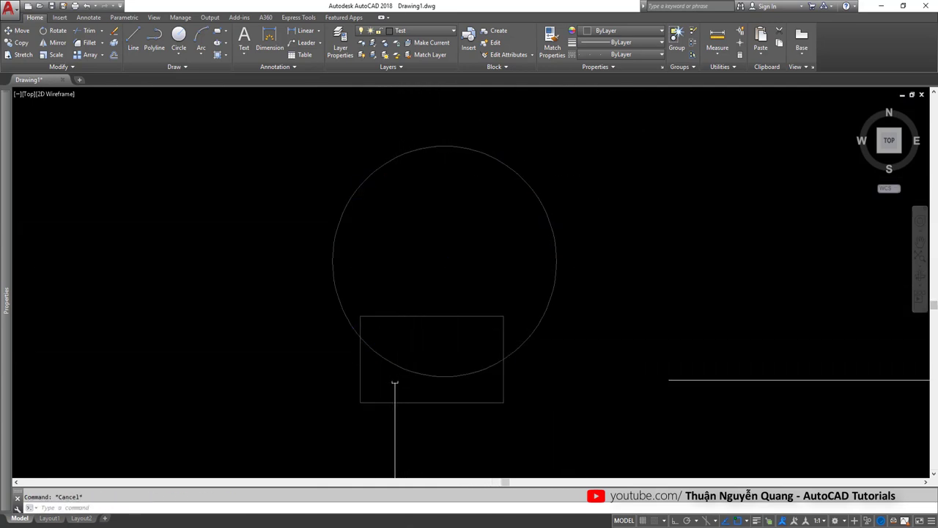
# - Cancel a stray selection window and toggle the Properties palette on and off
pyautogui.scroll(1, 394, 381)
pyautogui.click(454, 345)
pyautogui.scroll(-3, 429, 329)
pyautogui.press('Escape')
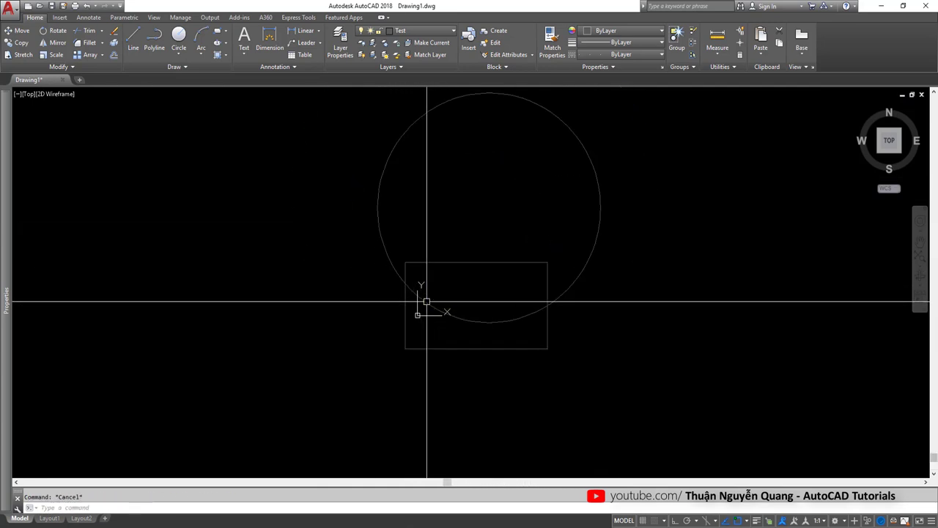
pyautogui.scroll(2, 419, 311)
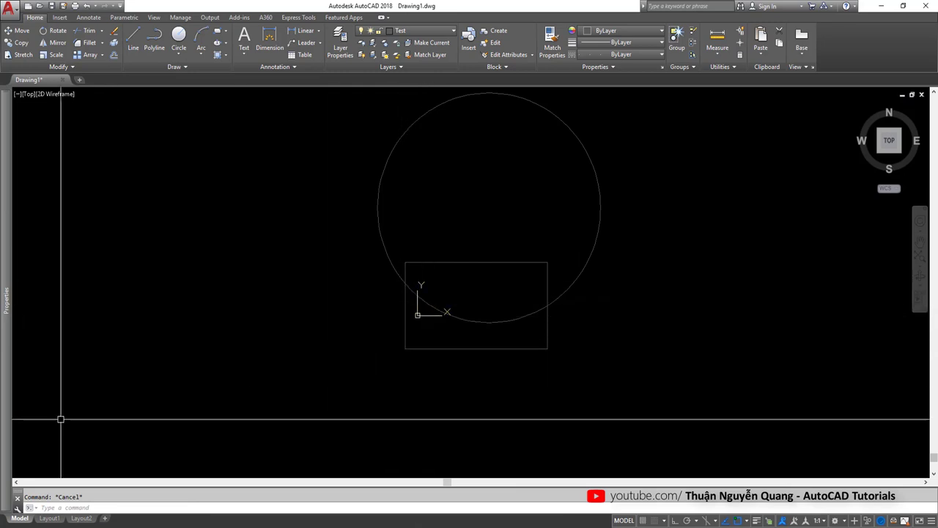
pyautogui.hotkey('ctrl', '1')
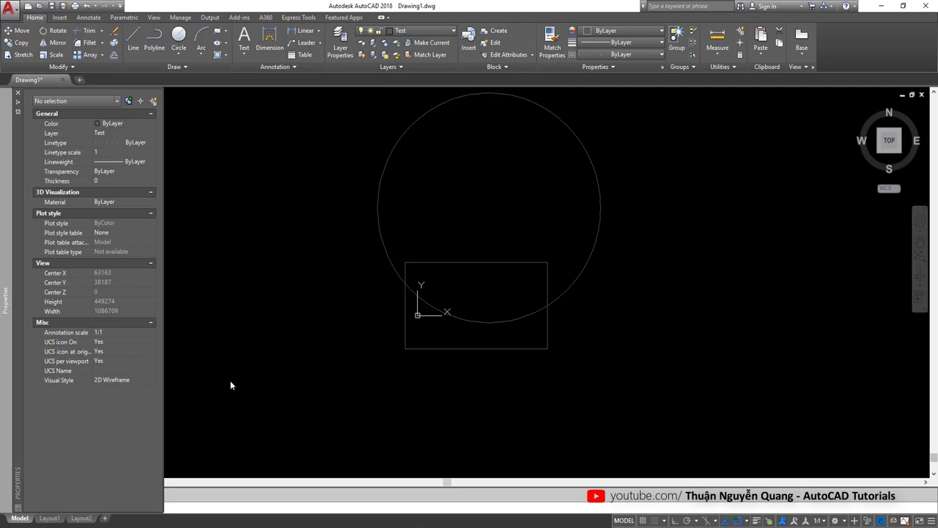
pyautogui.hotkey('ctrl', '1')
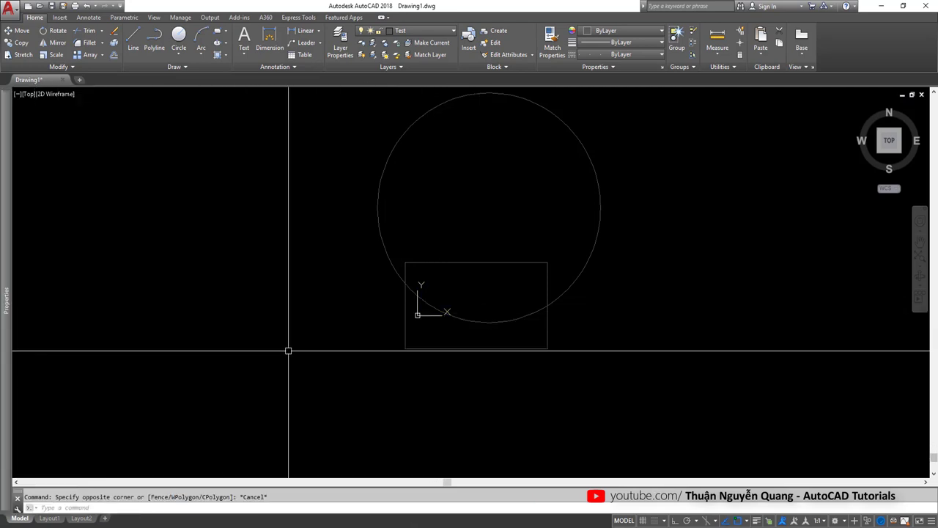
# - Zoom and pan around the rectangle and circle, dismissing empty selection picks
pyautogui.scroll(2, 421, 315)
pyautogui.scroll(-2, 420, 311)
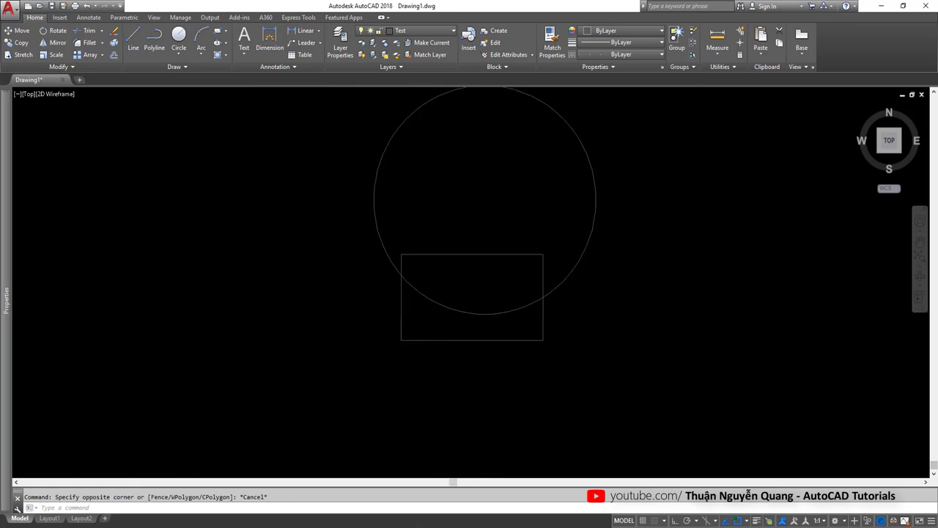
pyautogui.scroll(6, 427, 313)
pyautogui.scroll(-4, 365, 280)
pyautogui.scroll(-2, 386, 295)
pyautogui.click(387, 296)
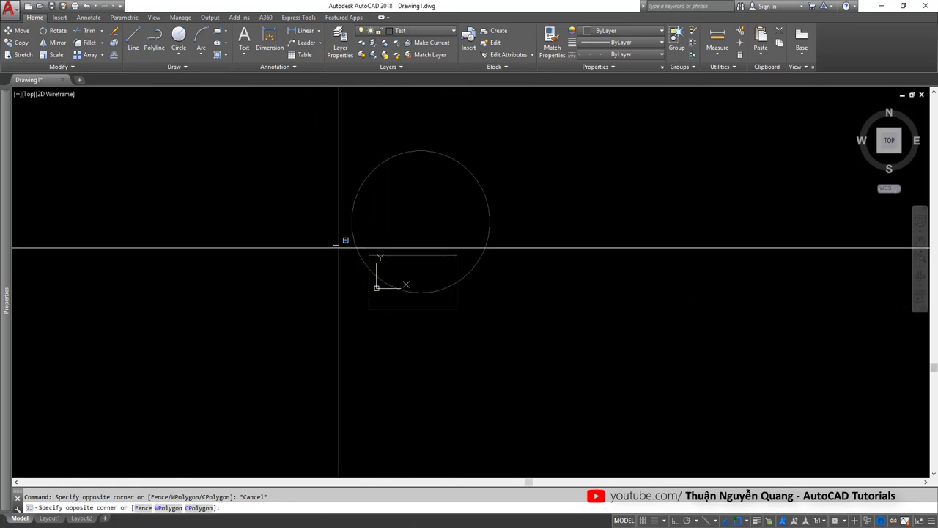
pyautogui.click(444, 314)
pyautogui.scroll(-3, 389, 282)
pyautogui.scroll(5, 385, 287)
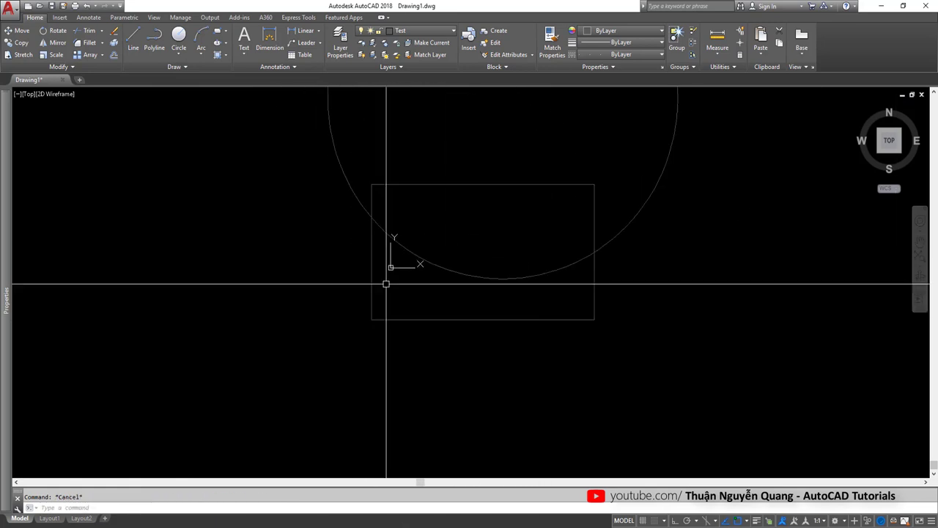
pyautogui.scroll(2, 402, 254)
pyautogui.scroll(2, 382, 272)
pyautogui.scroll(-3, 382, 271)
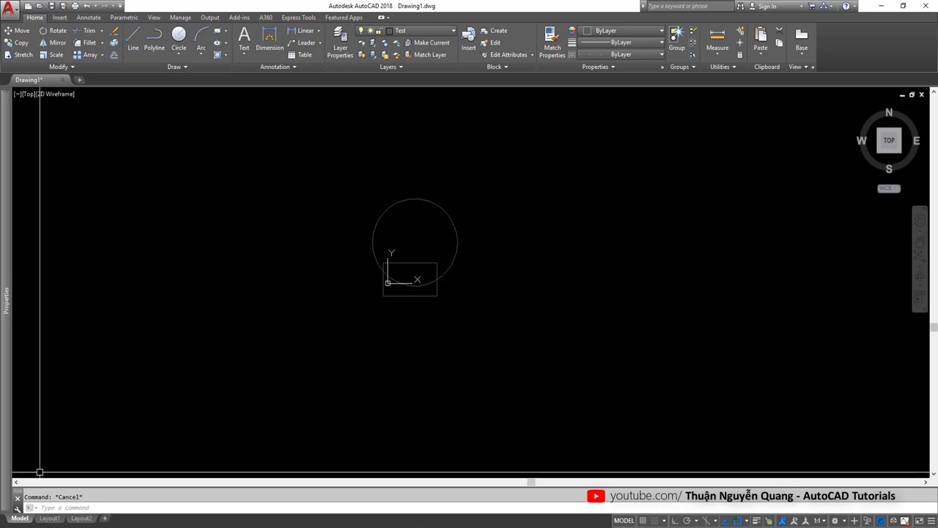
pyautogui.scroll(5, 400, 284)
pyautogui.click(251, 251)
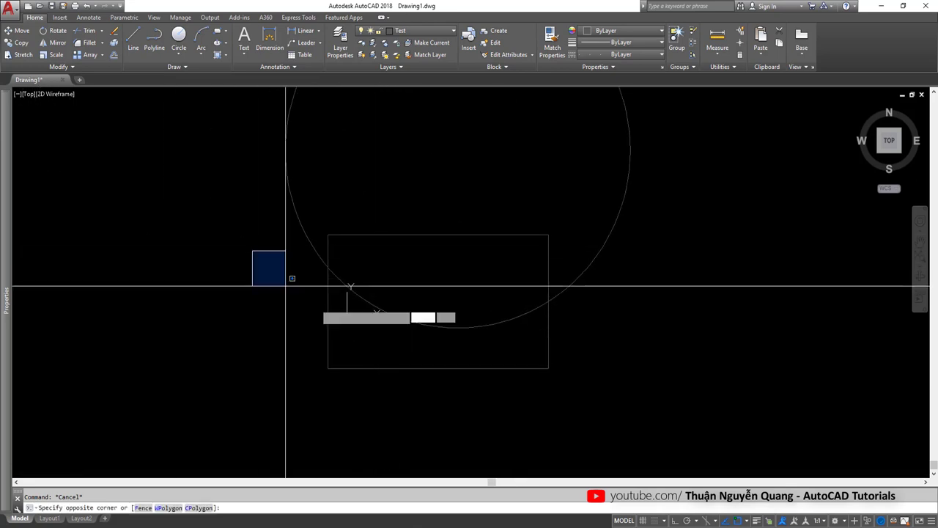
pyautogui.scroll(-3, 345, 308)
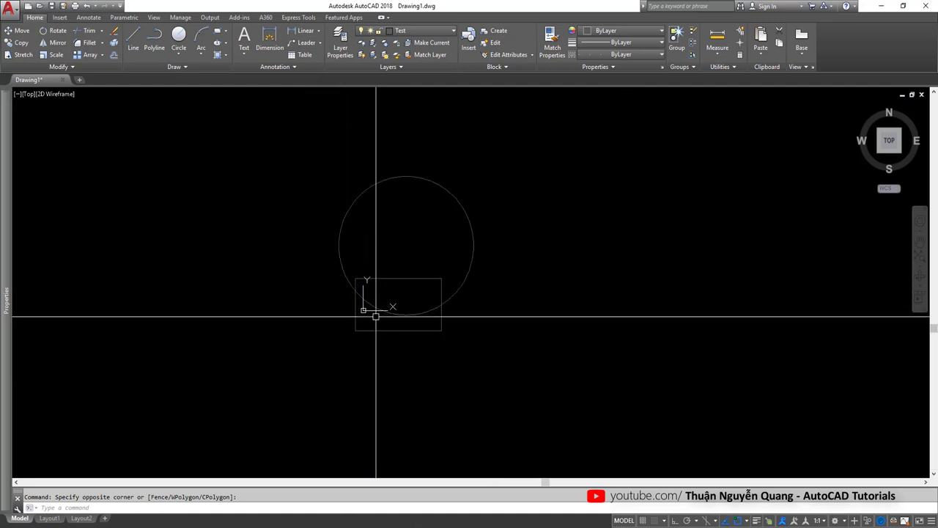
pyautogui.scroll(-2, 374, 314)
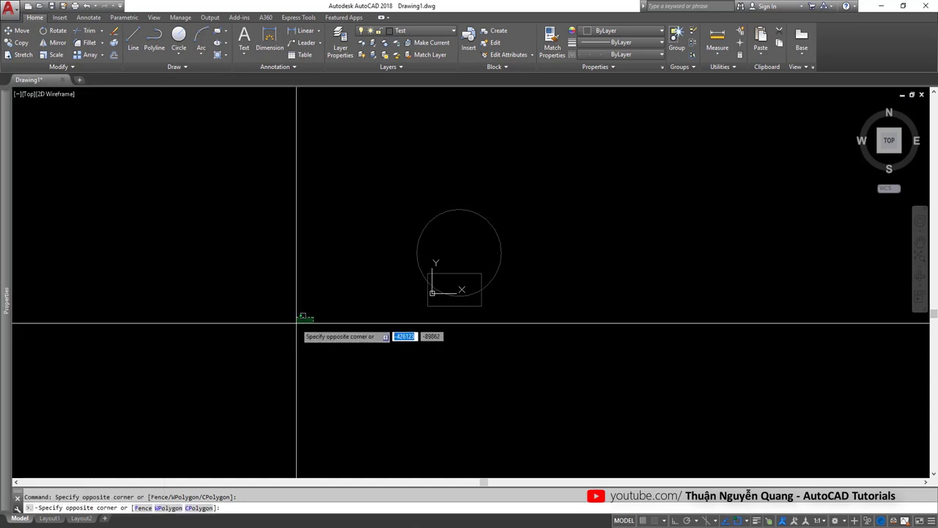
pyautogui.click(336, 323)
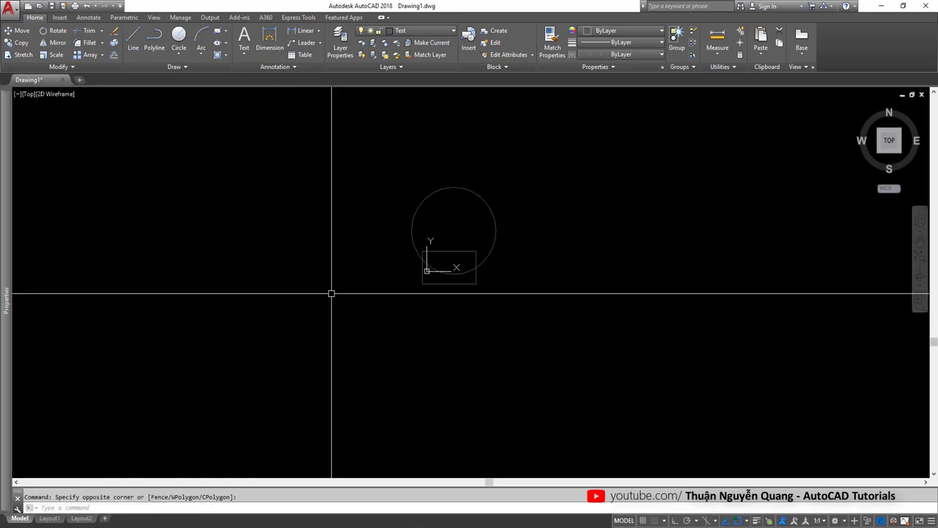
pyautogui.moveTo(358, 308); pyautogui.dragTo(324, 265, button='middle')
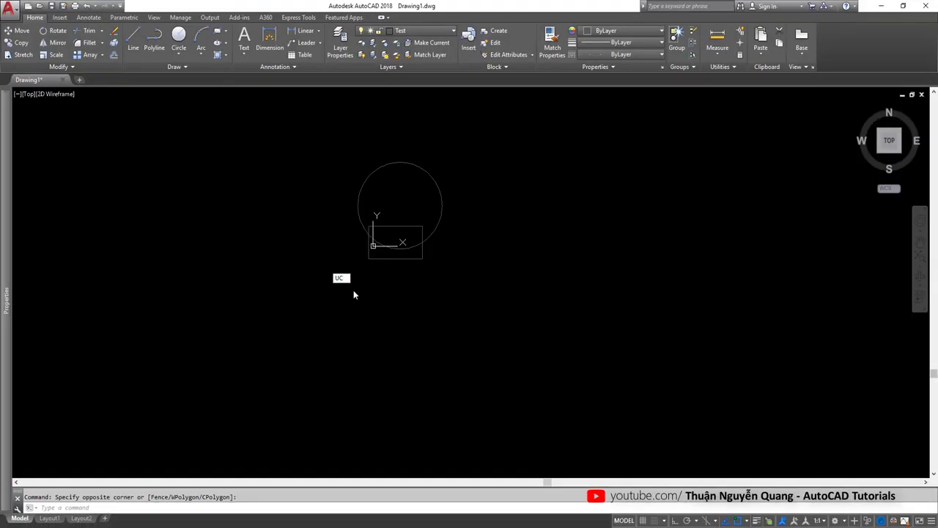
# - Apply the UCS dialog settings with 'Display at UCS origin point' turned off
pyautogui.press('Return')
pyautogui.moveTo(444, 192); pyautogui.dragTo(403, 192)
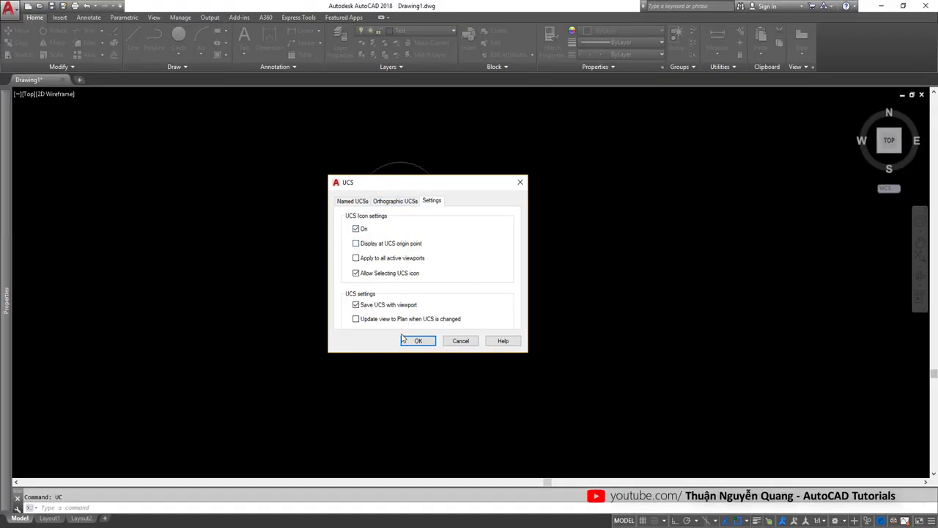
pyautogui.click(415, 341)
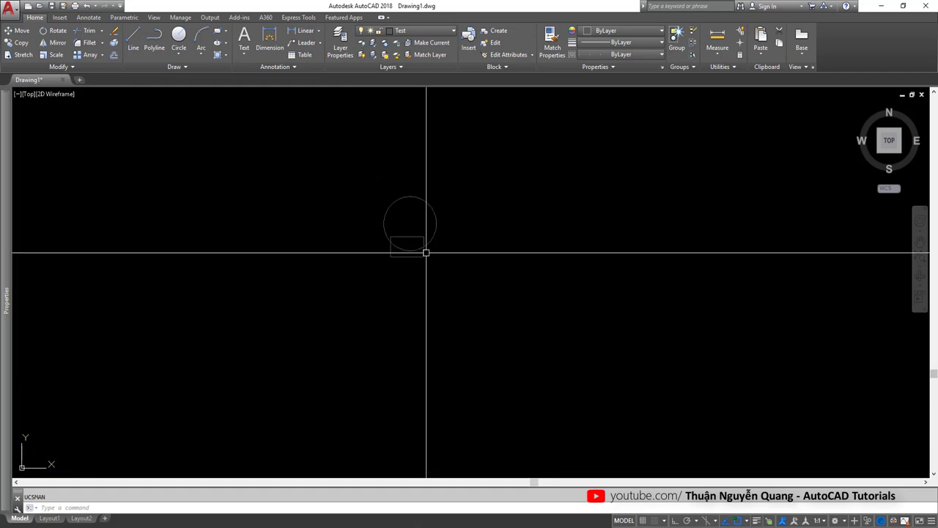
pyautogui.scroll(4, 415, 233)
pyautogui.moveTo(421, 276); pyautogui.dragTo(407, 225, button='middle')
pyautogui.scroll(-2, 423, 287)
pyautogui.scroll(-2, 422, 286)
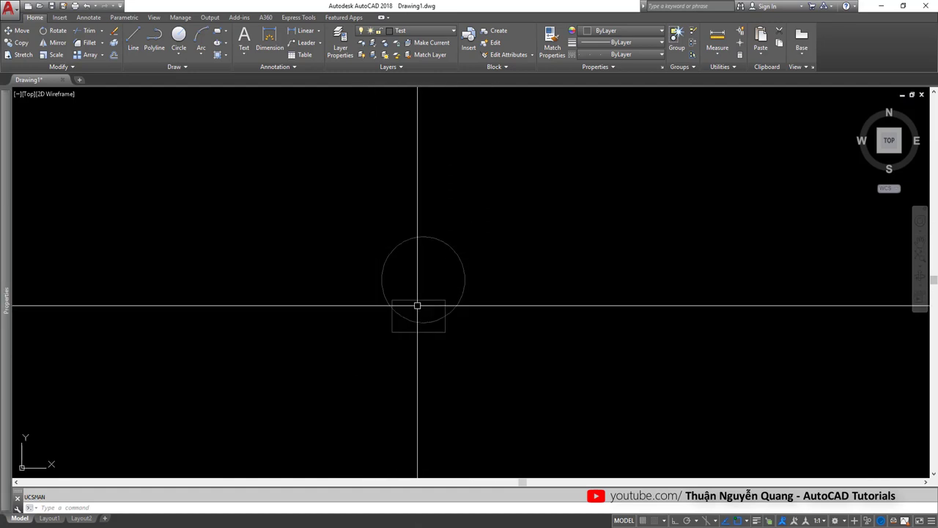
pyautogui.scroll(2, 396, 308)
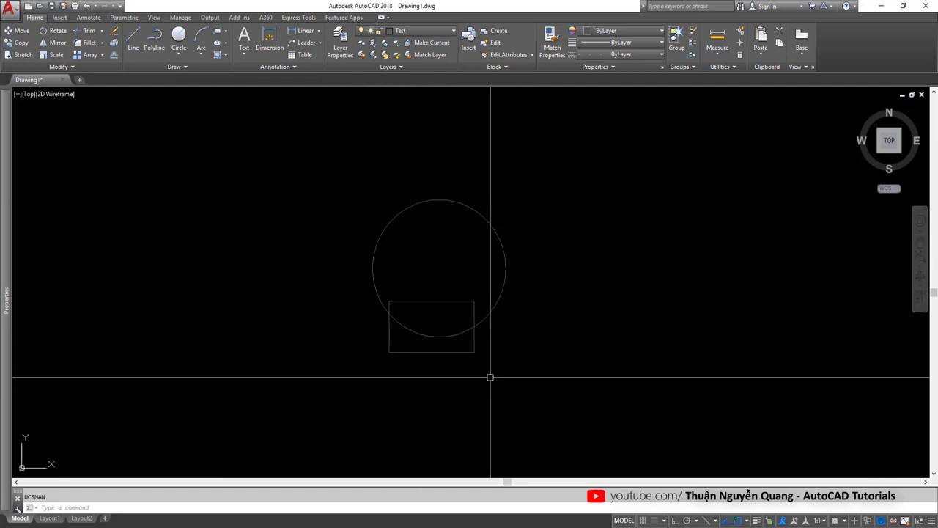
pyautogui.moveTo(462, 312); pyautogui.dragTo(464, 309, button='middle')
pyautogui.write('UCSICON')
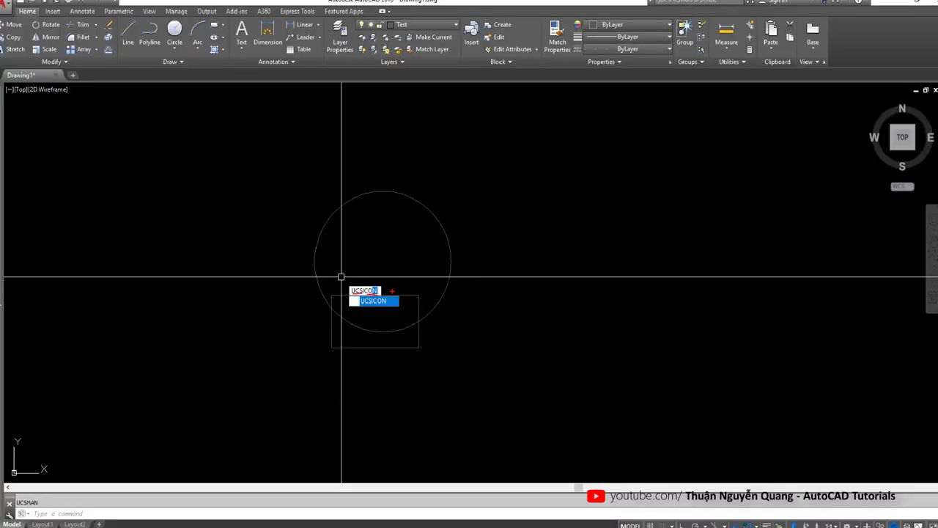
# - Run UCSICON with the OFF option to hide the coordinate icon
pyautogui.press('Return')
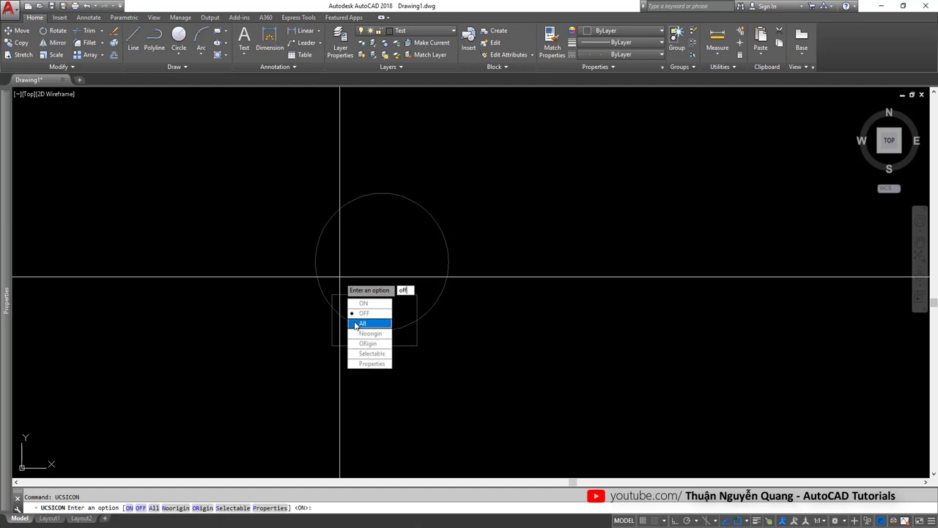
pyautogui.write('off')
pyautogui.press('Return')
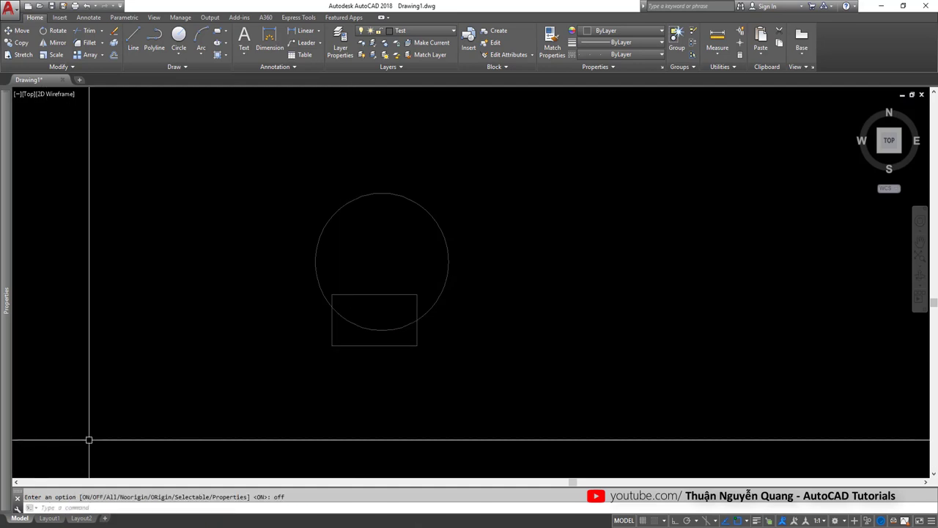
pyautogui.moveTo(111, 413); pyautogui.dragTo(77, 439, button='middle')
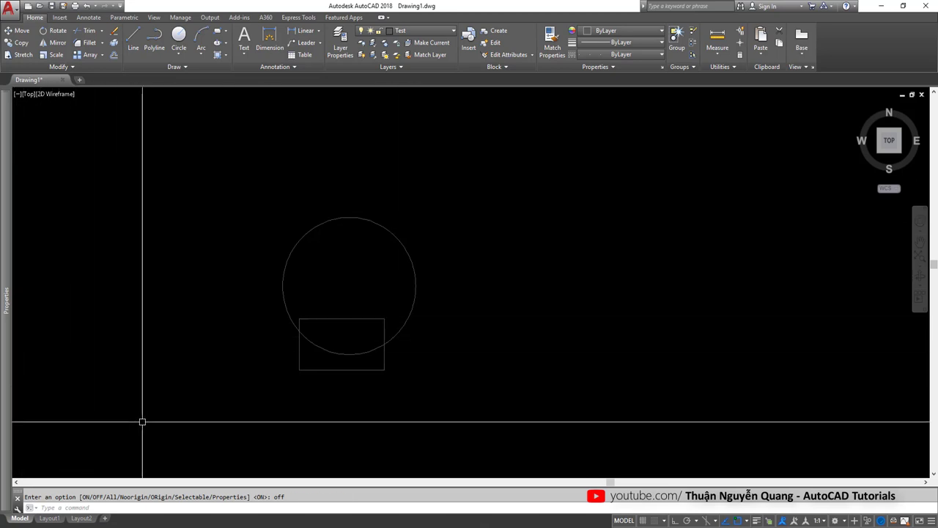
# - Rerun UCSICON with ON so the coordinate icon shows again
pyautogui.moveTo(128, 419); pyautogui.dragTo(162, 401, button='middle')
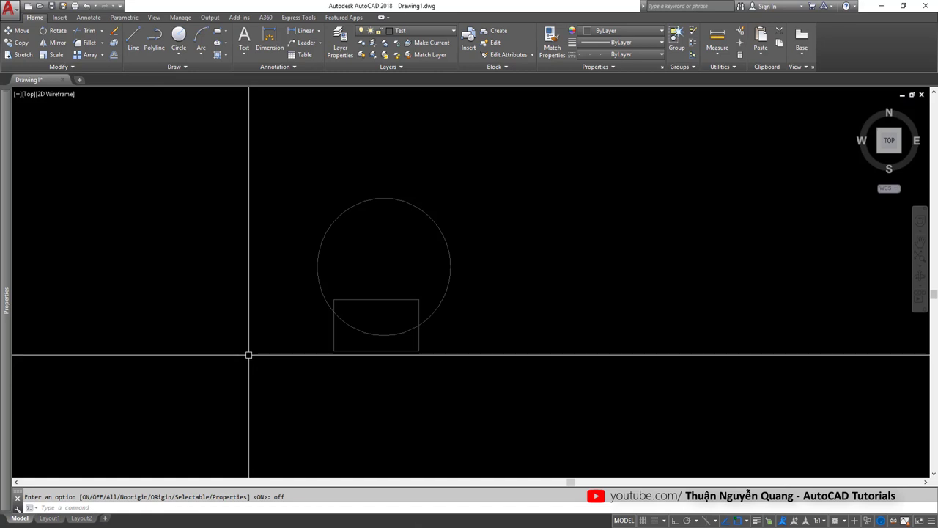
pyautogui.press('Return')
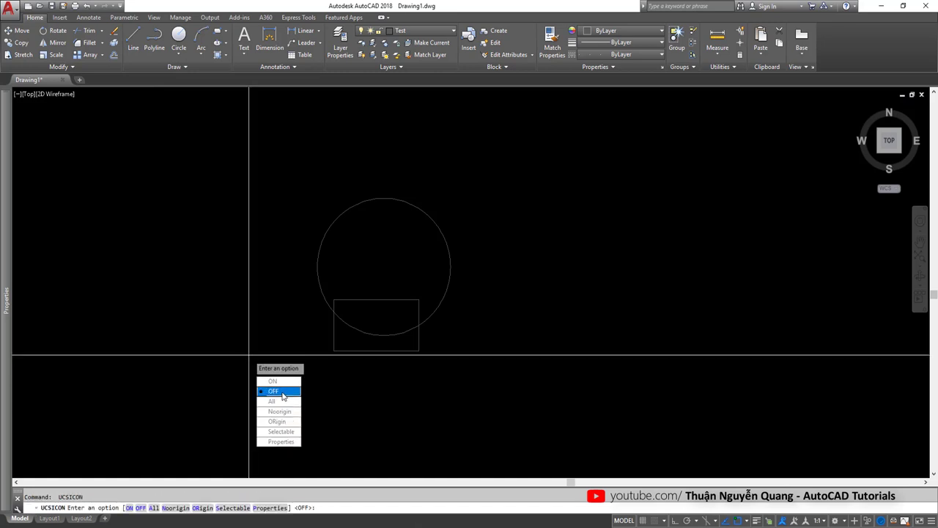
pyautogui.write('on')
pyautogui.press('Return')
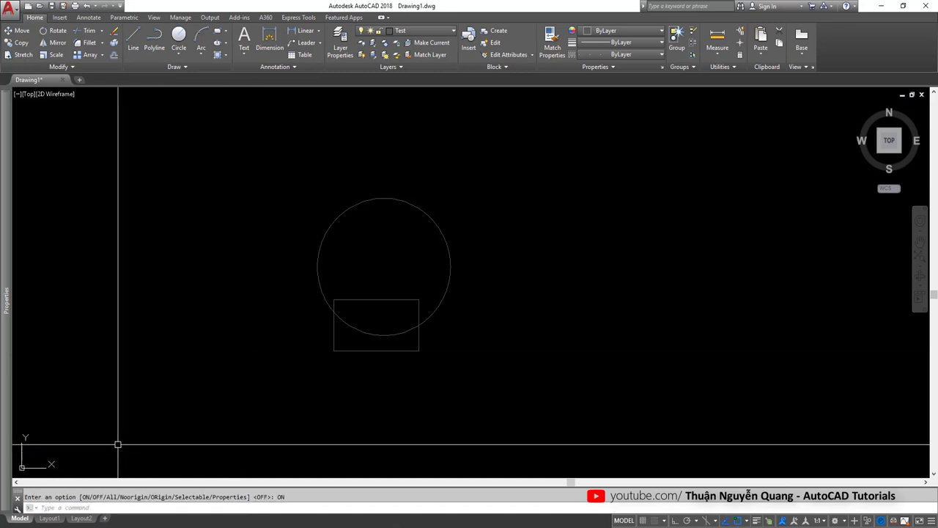
pyautogui.moveTo(293, 377); pyautogui.dragTo(259, 341, button='middle')
pyautogui.write('n')
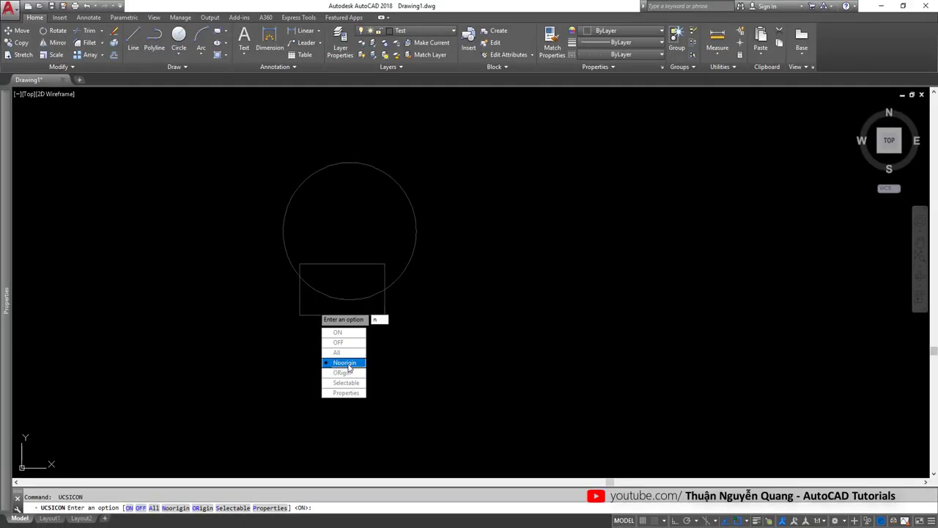
# - Choose the Noorigin option, zoom in and out, then cancel with Esc
pyautogui.click(348, 364)
pyautogui.scroll(-6, 348, 370)
pyautogui.scroll(5, 347, 363)
pyautogui.scroll(-5, 349, 361)
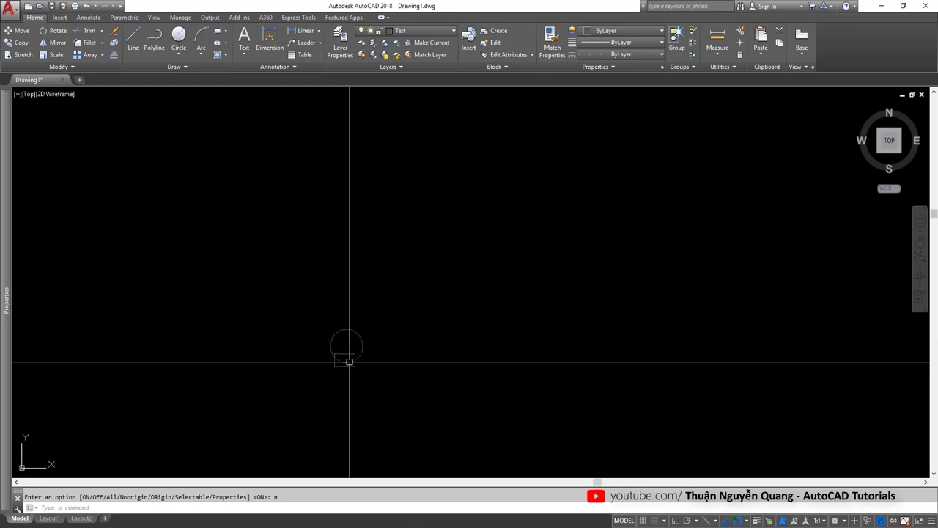
pyautogui.scroll(5, 350, 345)
pyautogui.scroll(-1, 350, 342)
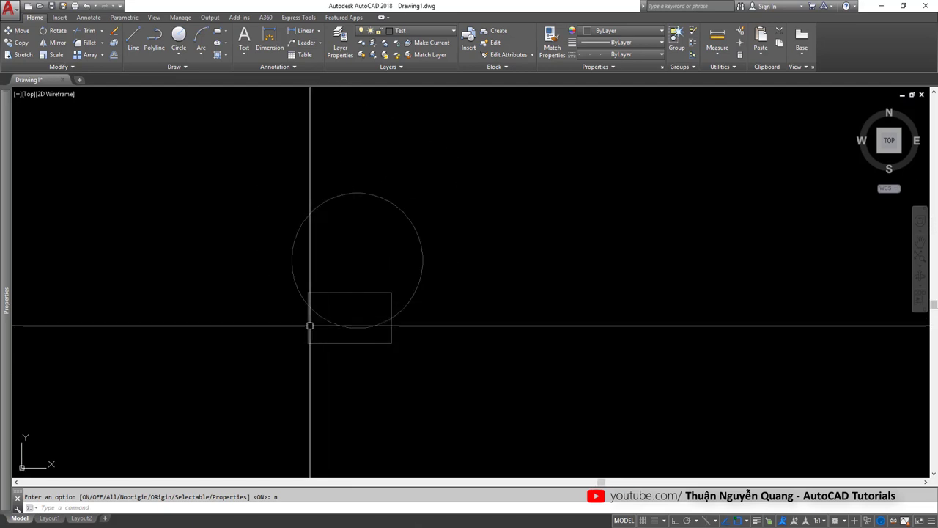
pyautogui.scroll(2, 305, 329)
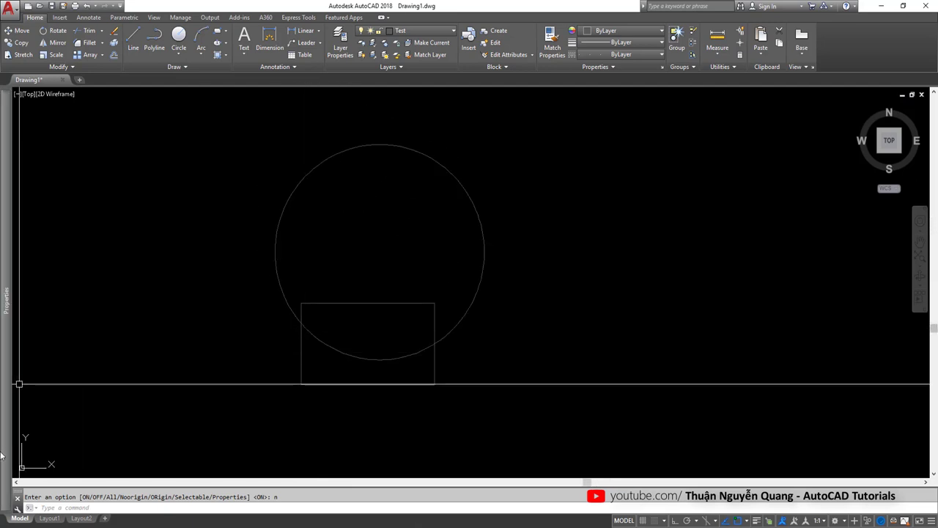
pyautogui.press('Escape')
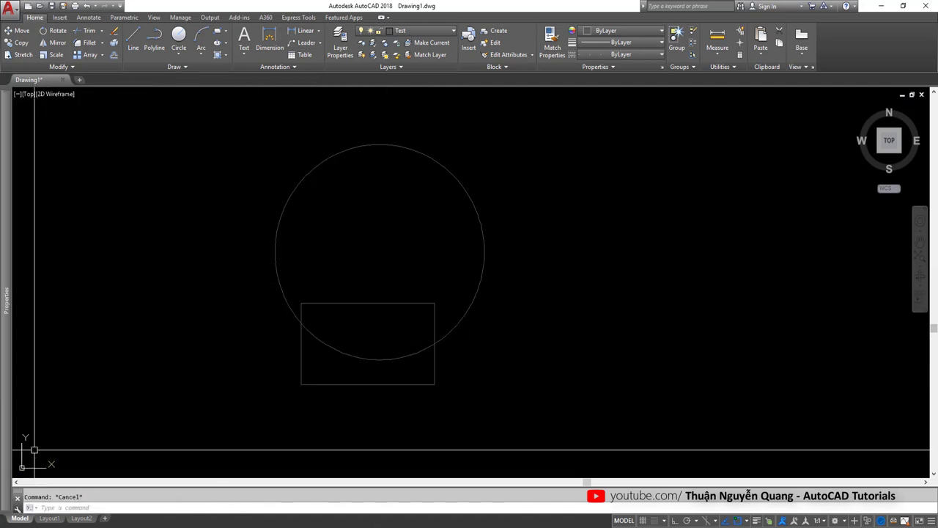
# - Run UCSICON and pick the ORigin option so the icon sits at the origin
pyautogui.write('ucsicon')
pyautogui.press('Return')
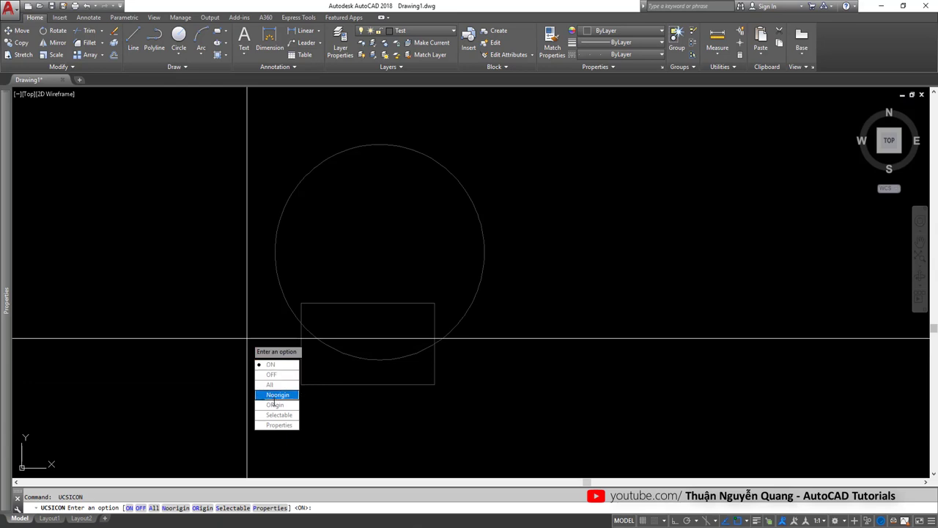
pyautogui.click(275, 404)
pyautogui.scroll(-5, 288, 329)
pyautogui.scroll(7, 297, 325)
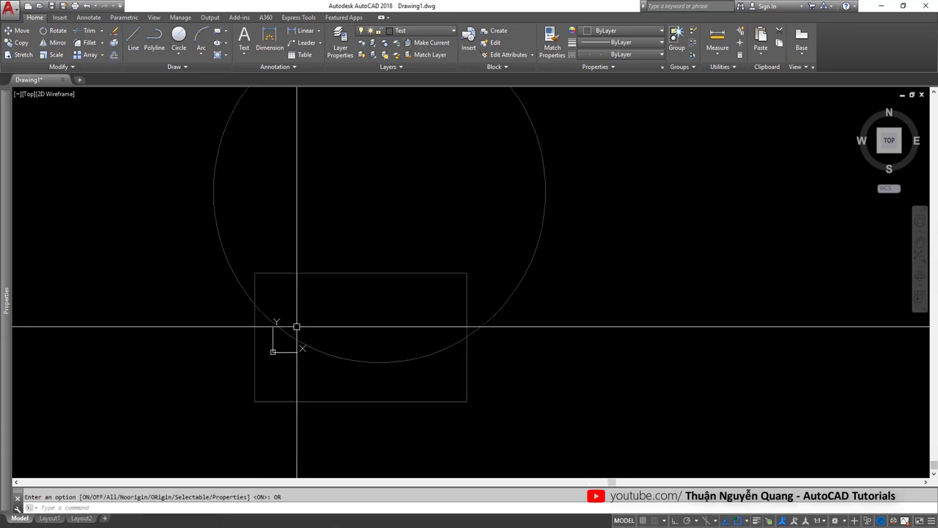
# - Zoom and pan back toward the shapes, cancelling an empty selection window
pyautogui.moveTo(298, 325); pyautogui.dragTo(351, 315, button='middle')
pyautogui.scroll(-2, 397, 291)
pyautogui.scroll(-2, 377, 316)
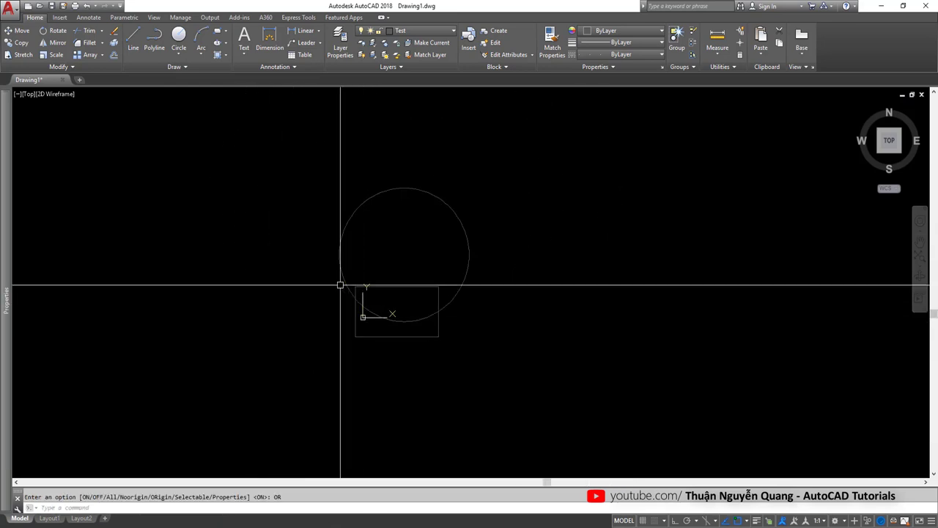
pyautogui.scroll(2, 365, 312)
pyautogui.scroll(2, 363, 315)
pyautogui.scroll(1, 360, 318)
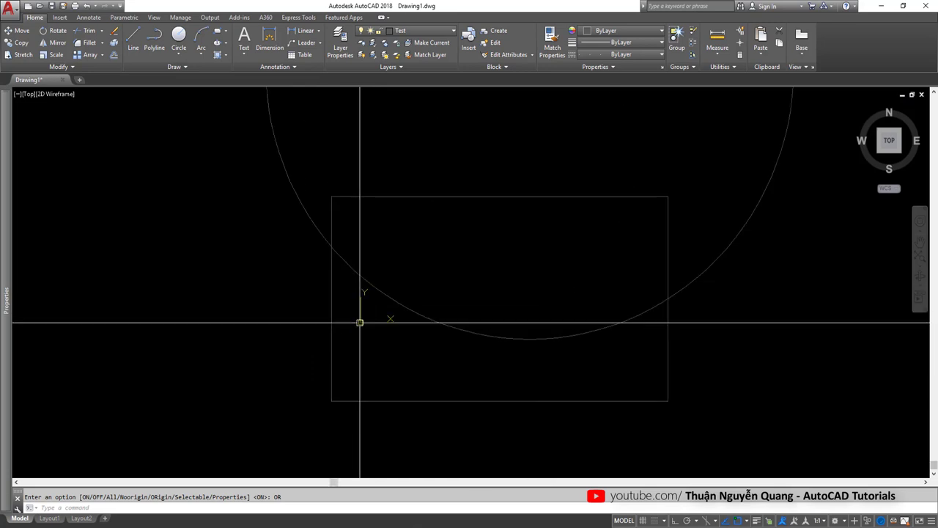
pyautogui.scroll(-3, 360, 321)
pyautogui.click(334, 305)
pyautogui.click(386, 341)
pyautogui.press('Escape')
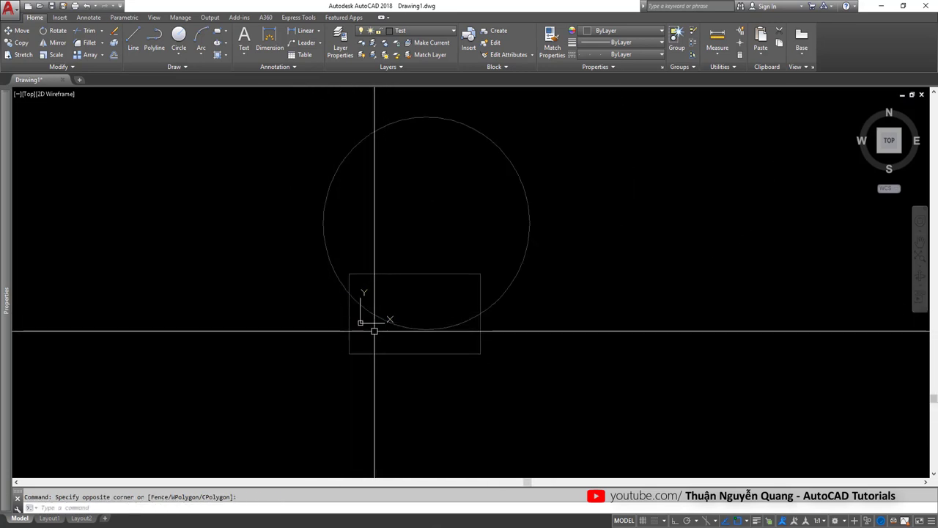
pyautogui.scroll(-5, 370, 327)
pyautogui.scroll(-4, 367, 308)
pyautogui.scroll(9, 370, 275)
pyautogui.scroll(-10, 371, 275)
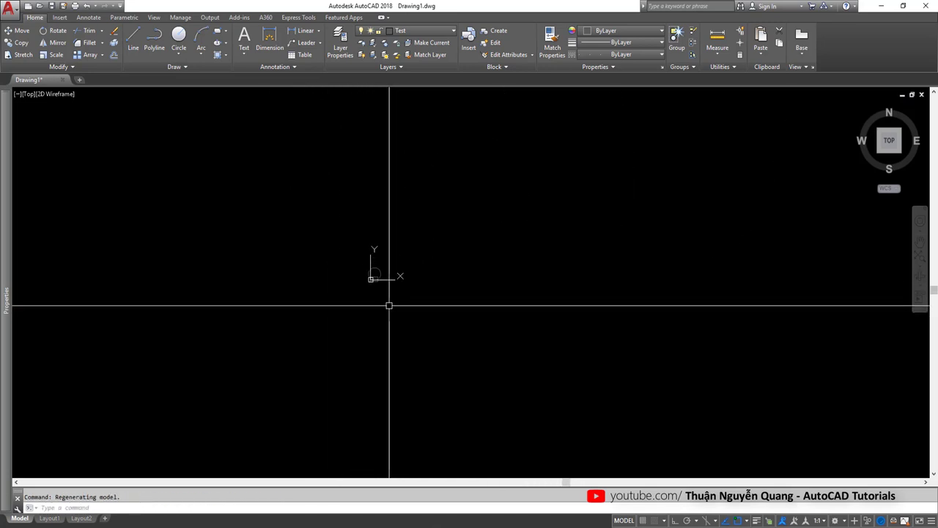
pyautogui.scroll(3, 389, 301)
pyautogui.scroll(7, 378, 288)
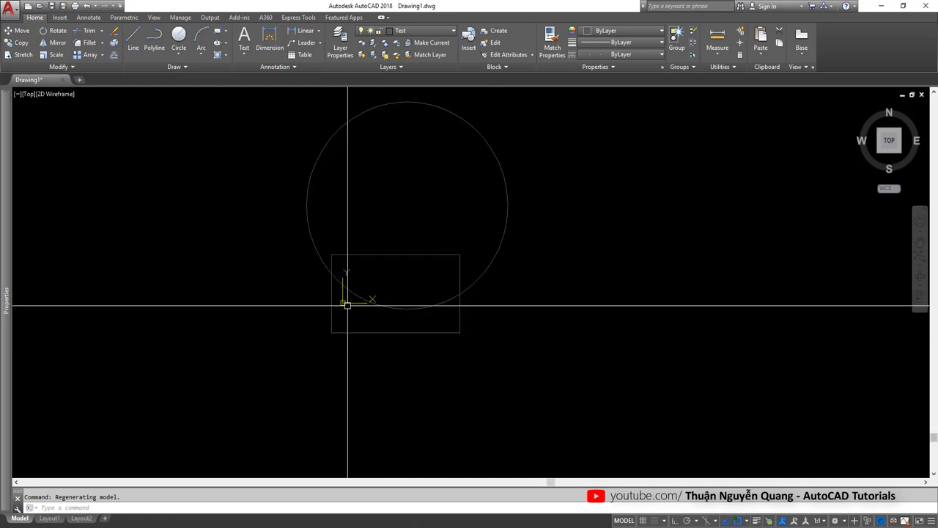
pyautogui.scroll(-8, 381, 309)
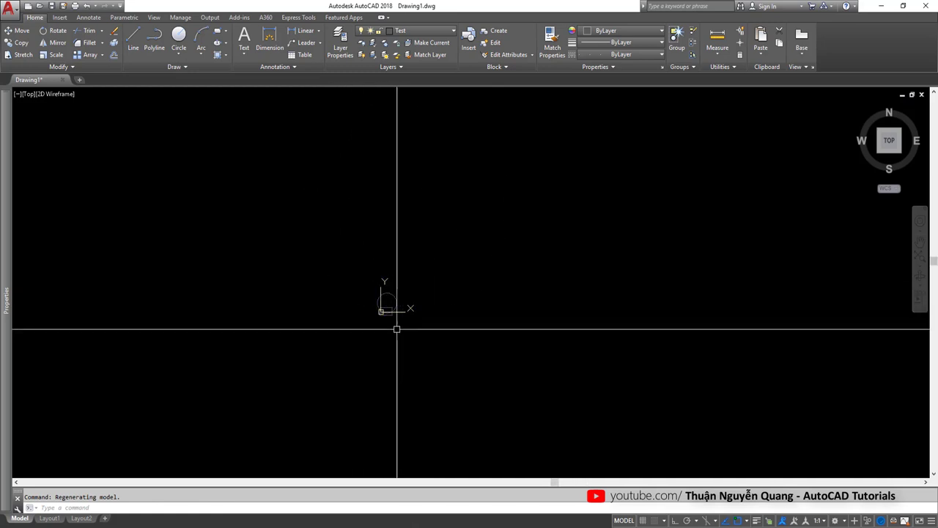
pyautogui.scroll(-2, 374, 330)
# - Centre the UCS icon in view and double-click it to show its display options
pyautogui.moveTo(411, 281)
pyautogui.mouseDown(button='middle')
pyautogui.moveTo(325, 412)
pyautogui.moveTo(399, 205)
pyautogui.mouseUp(button='middle')
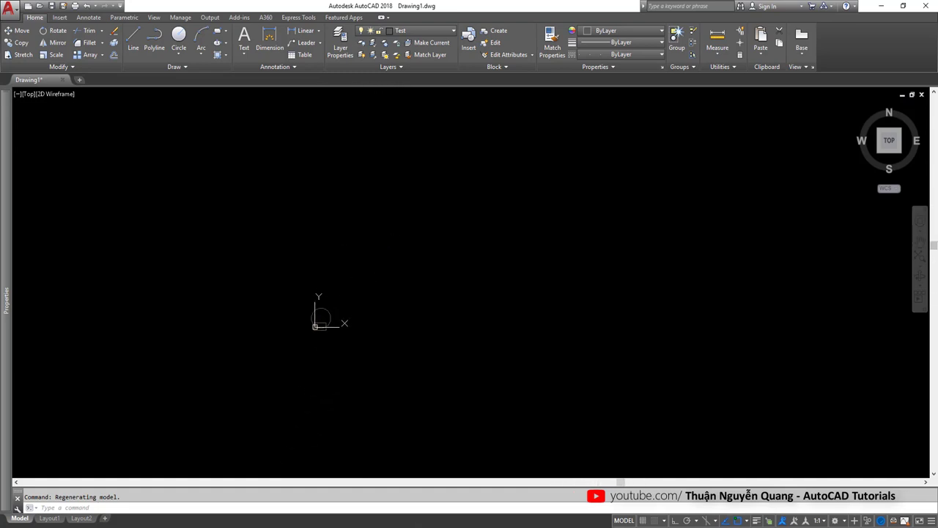
pyautogui.moveTo(345, 310); pyautogui.dragTo(599, 300, button='middle')
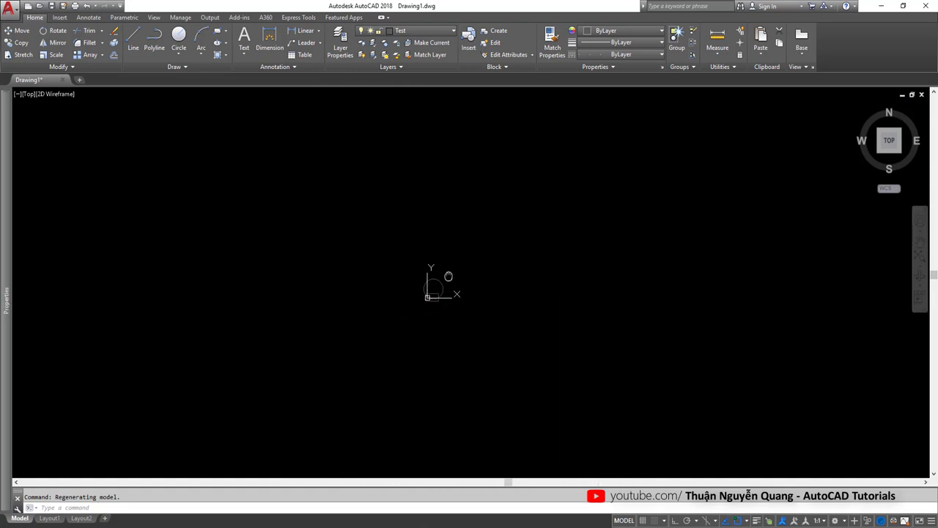
pyautogui.moveTo(259, 264)
pyautogui.mouseDown(button='middle')
pyautogui.moveTo(358, 278)
pyautogui.moveTo(370, 264)
pyautogui.moveTo(339, 272)
pyautogui.moveTo(363, 284)
pyautogui.mouseUp(button='middle')
pyautogui.doubleClick(356, 297)
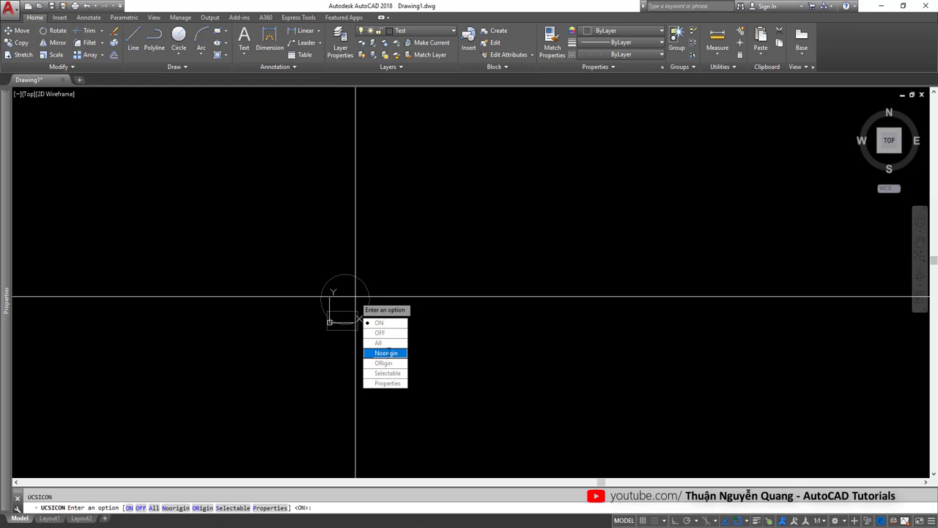
pyautogui.write('n')
# - Apply Noorigin, close the Properties side panel, and set UCSICON Selectable to No
pyautogui.press('Return')
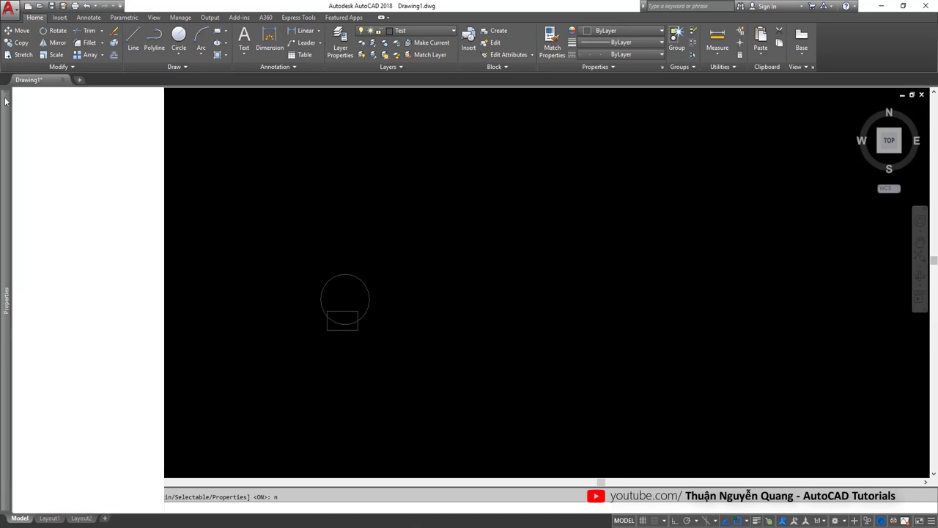
pyautogui.click(17, 94)
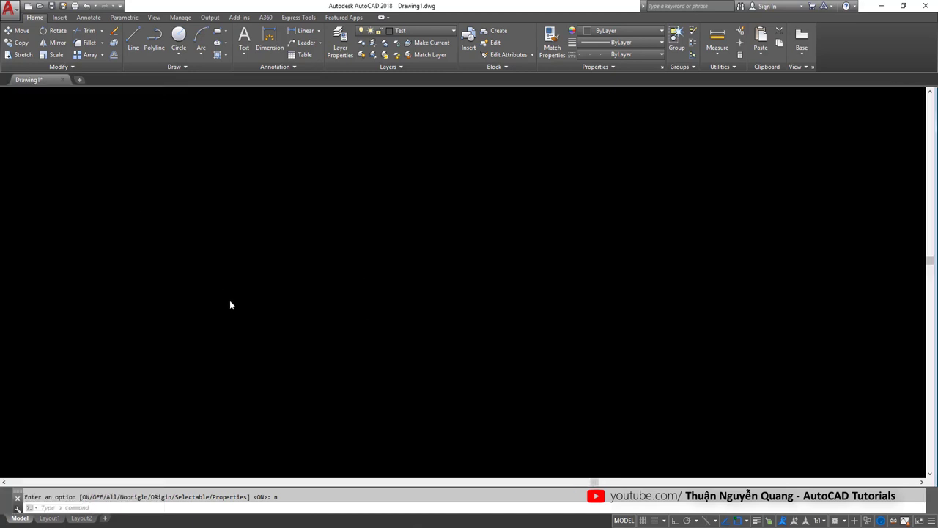
pyautogui.press('Return')
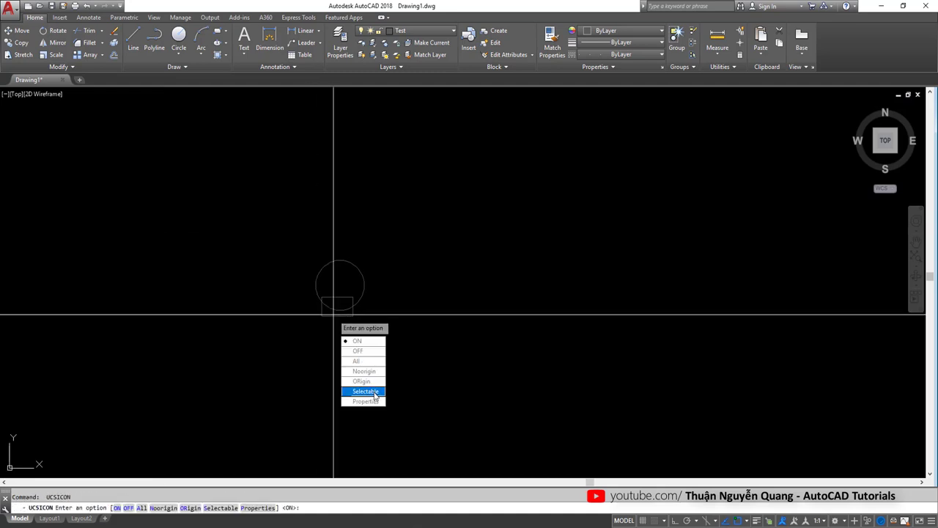
pyautogui.press('Return')
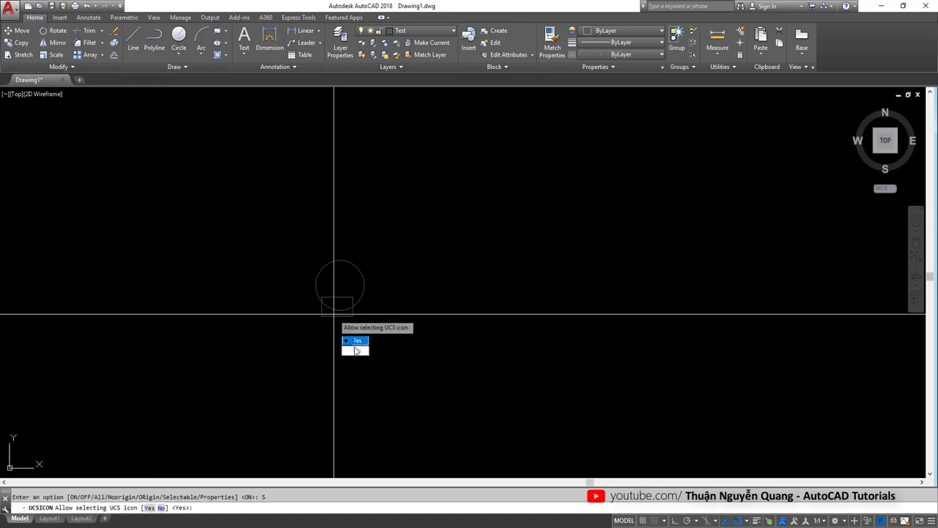
pyautogui.click(358, 343)
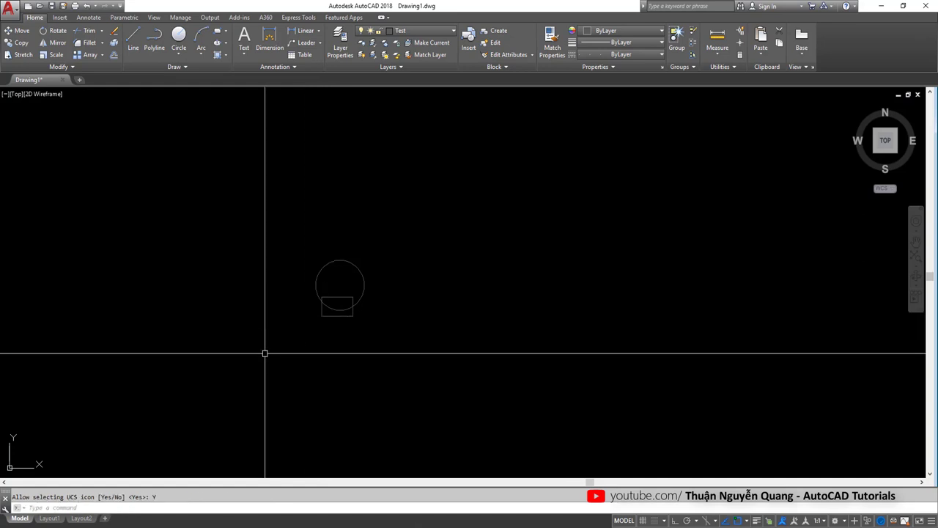
pyautogui.press('Return')
pyautogui.click(326, 418)
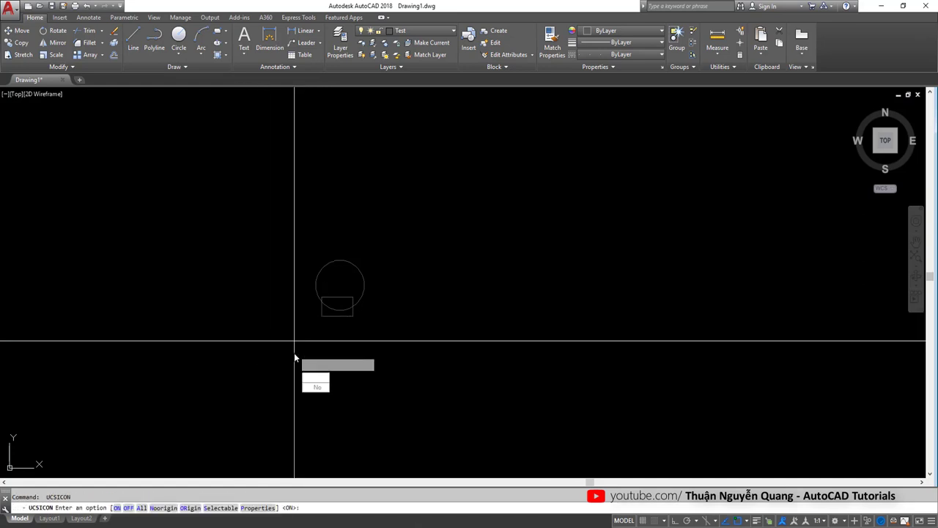
pyautogui.click(312, 389)
pyautogui.press('Return')
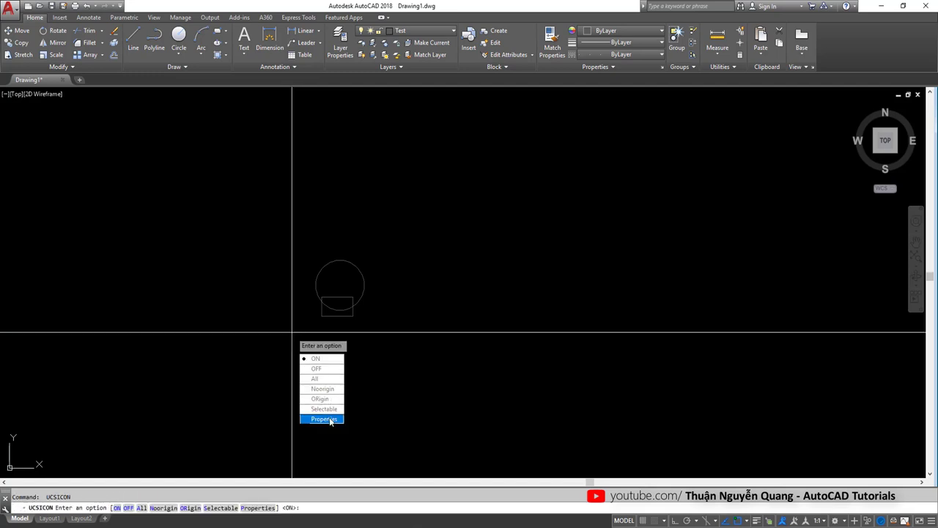
# - Resize the UCS icon in its Properties dialog, going from 95 down to size 5
pyautogui.click(325, 419)
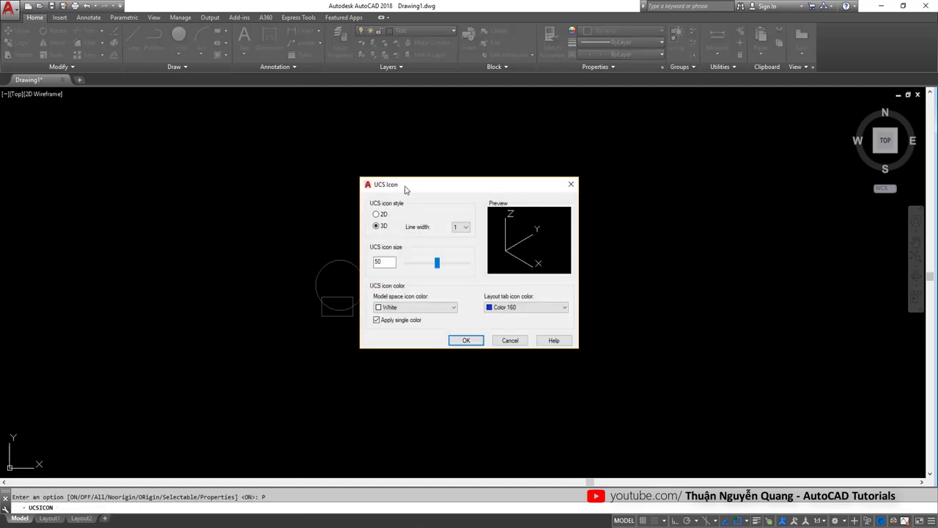
pyautogui.moveTo(407, 189); pyautogui.dragTo(421, 187)
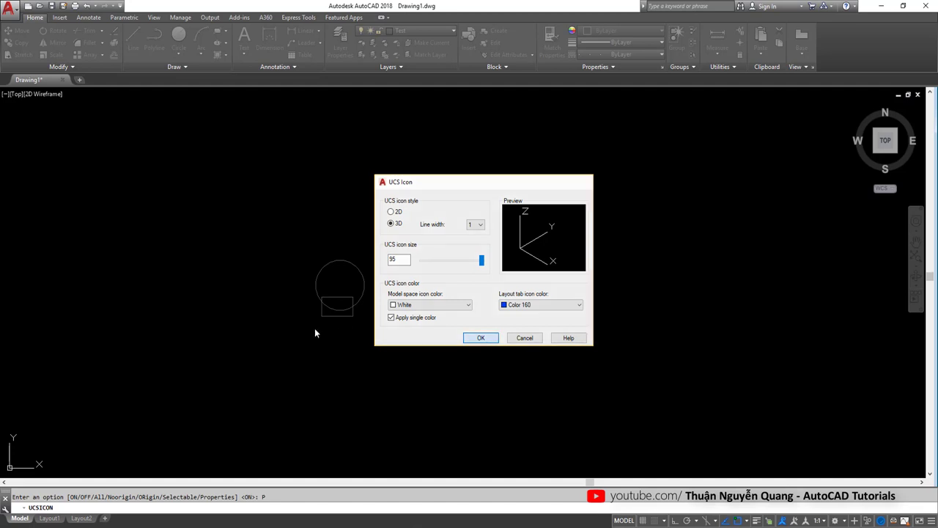
pyautogui.press('Return')
pyautogui.press('Return')
pyautogui.press('Down')
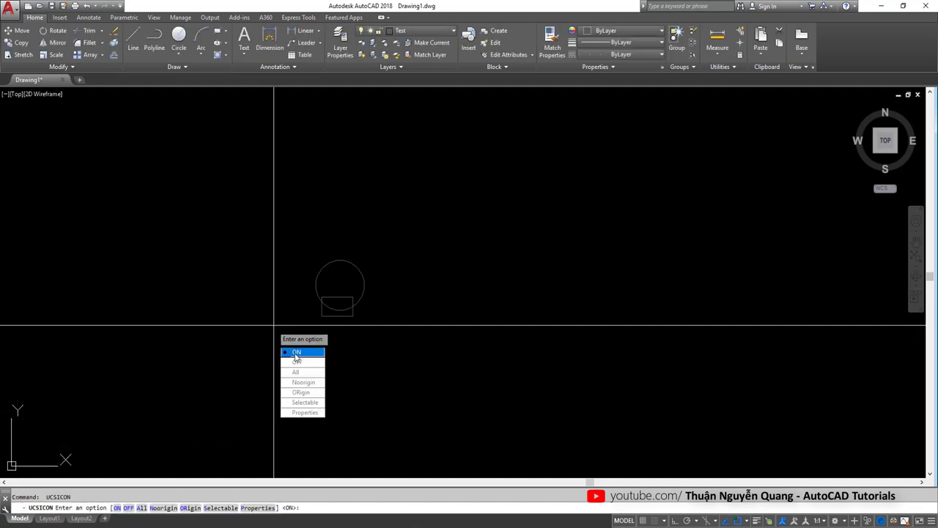
pyautogui.press('Return')
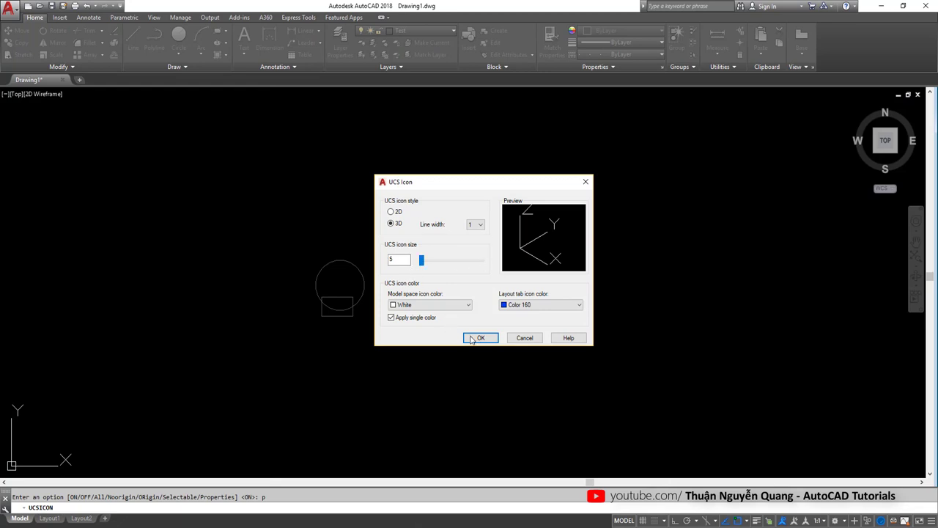
pyautogui.click(472, 338)
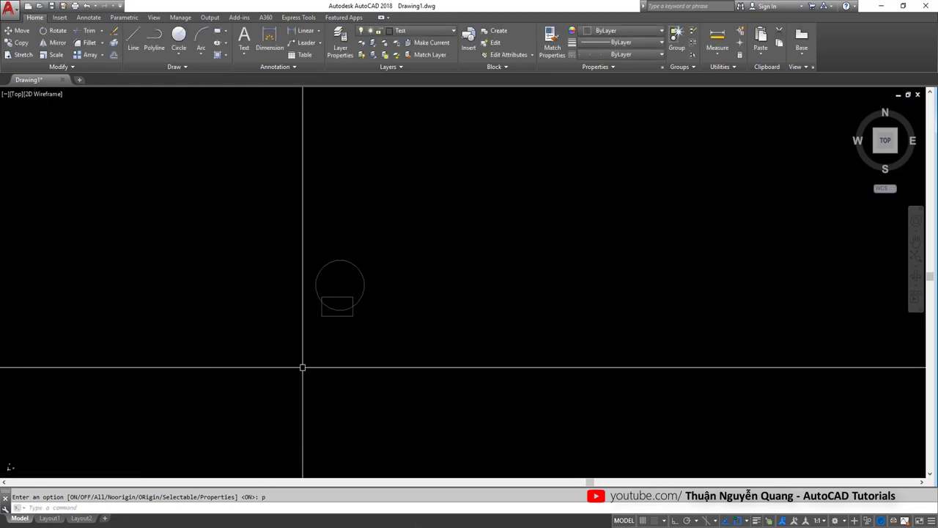
pyautogui.scroll(1, 303, 367)
pyautogui.scroll(-2, 321, 366)
pyautogui.press('Return')
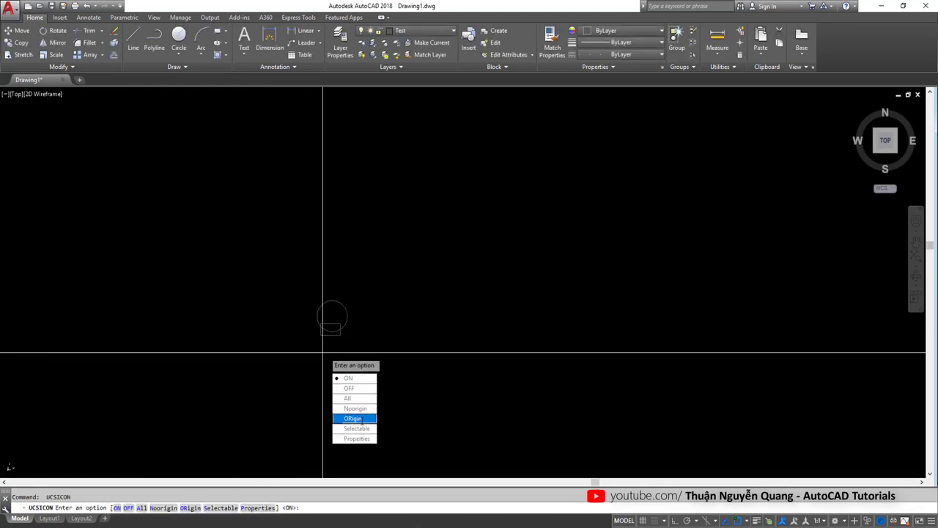
pyautogui.write('p')
# - Set the model space icon colour to Yellow at size 50 in the UCS Icon dialog
pyautogui.press('Return')
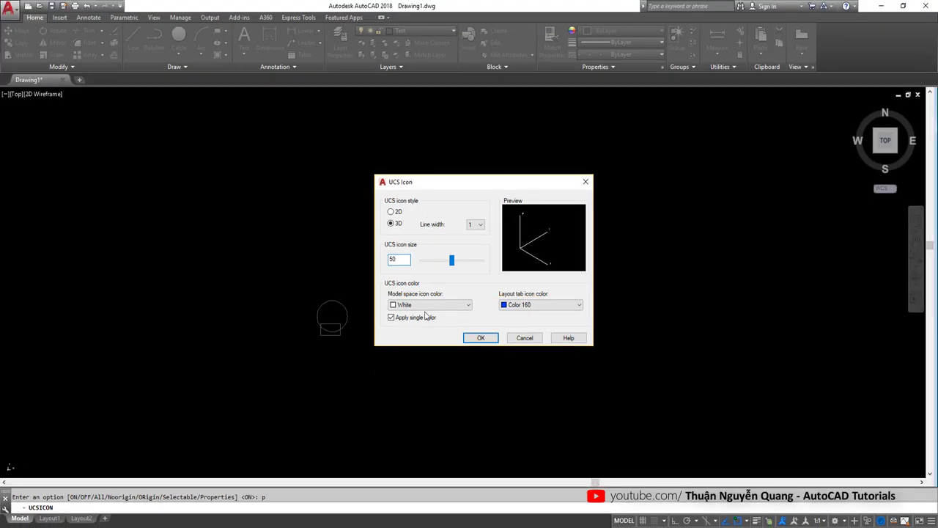
pyautogui.click(409, 305)
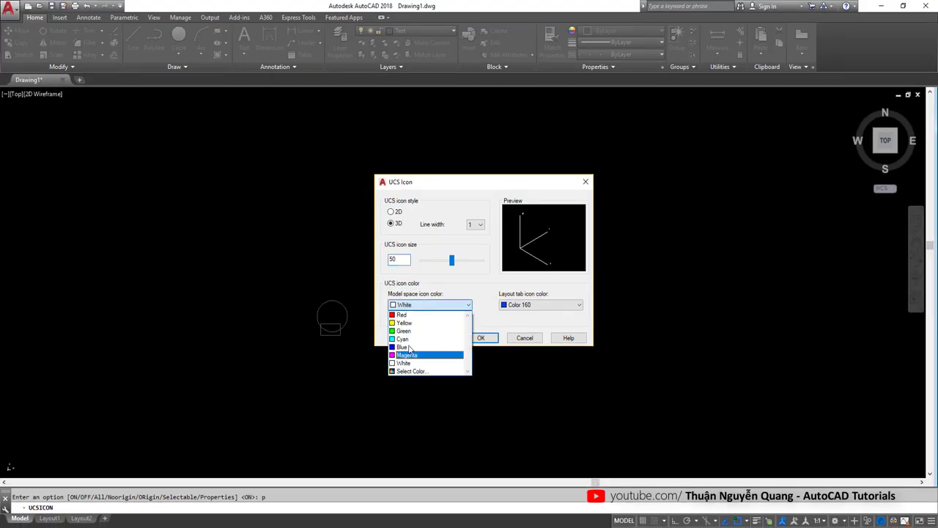
pyautogui.click(404, 322)
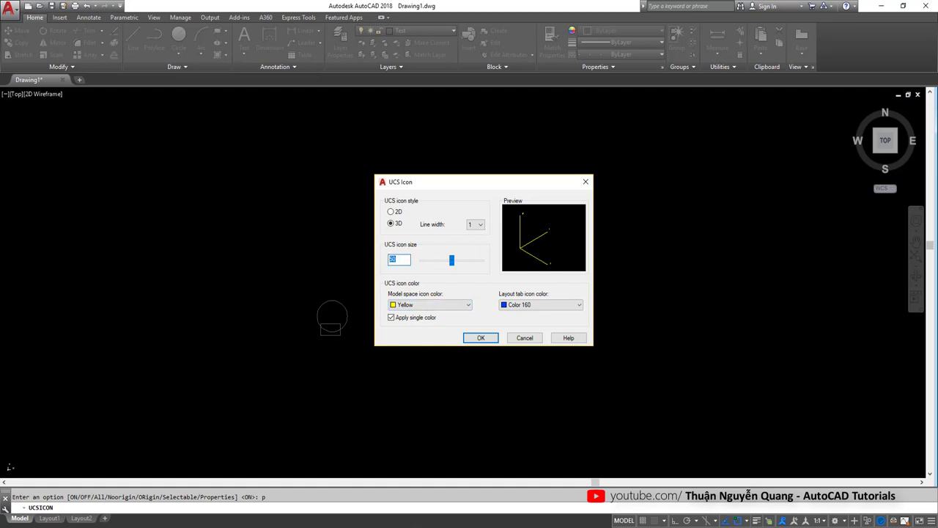
pyautogui.click(477, 338)
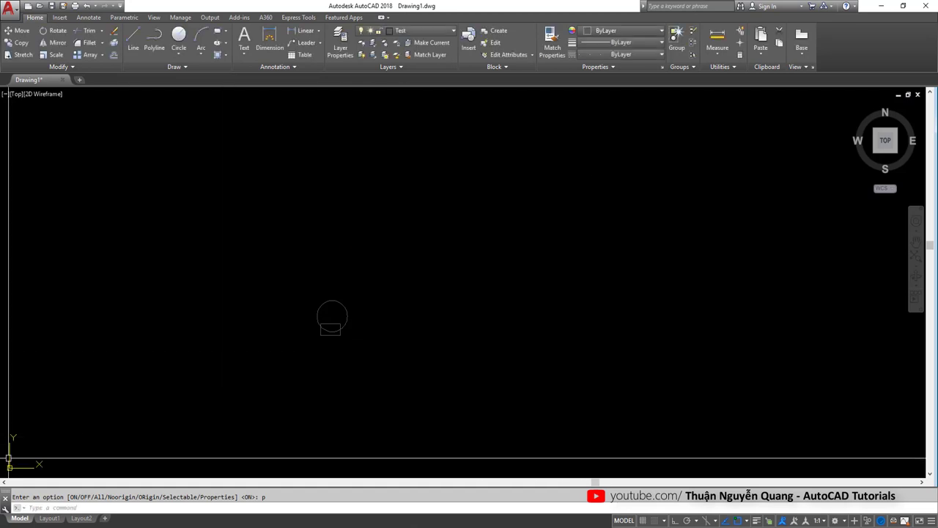
# - Set the model space UCS icon colour to green through UCSICON Properties
pyautogui.press('Return')
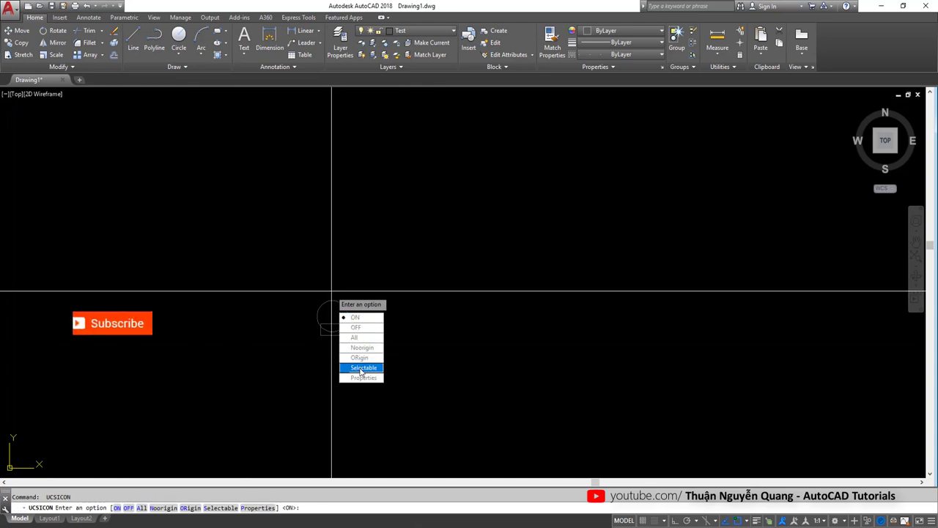
pyautogui.write('p')
pyautogui.press('Return')
pyautogui.click(428, 304)
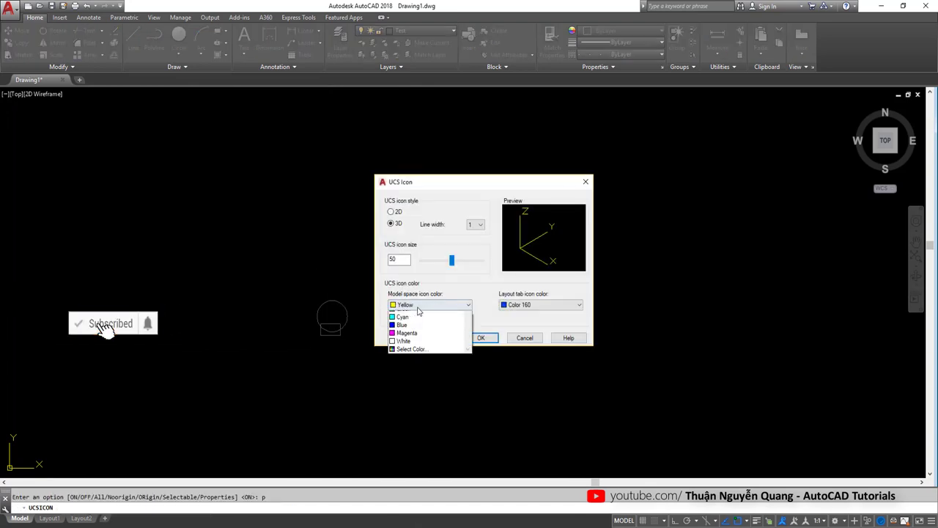
pyautogui.click(413, 335)
pyautogui.click(478, 338)
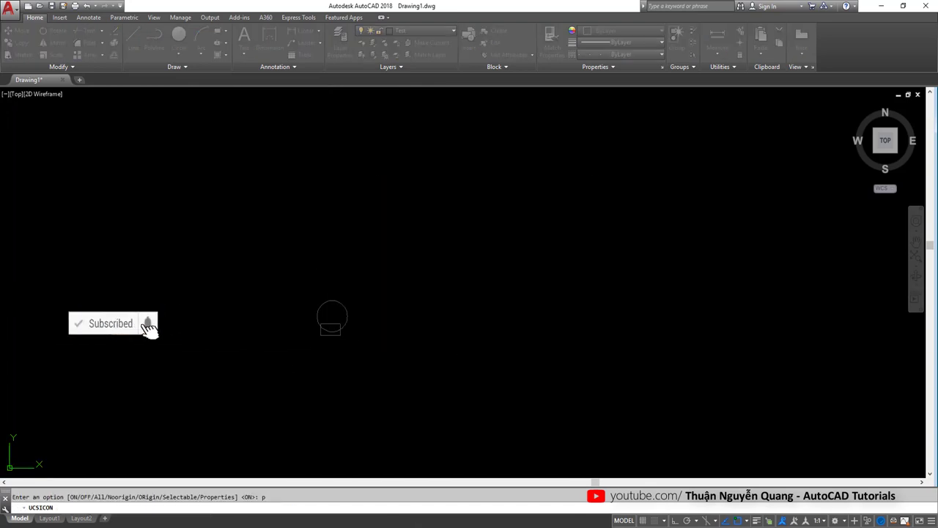
# - Change the model space UCS icon colour to Magenta and apply it
pyautogui.moveTo(318, 337); pyautogui.dragTo(244, 377, button='middle')
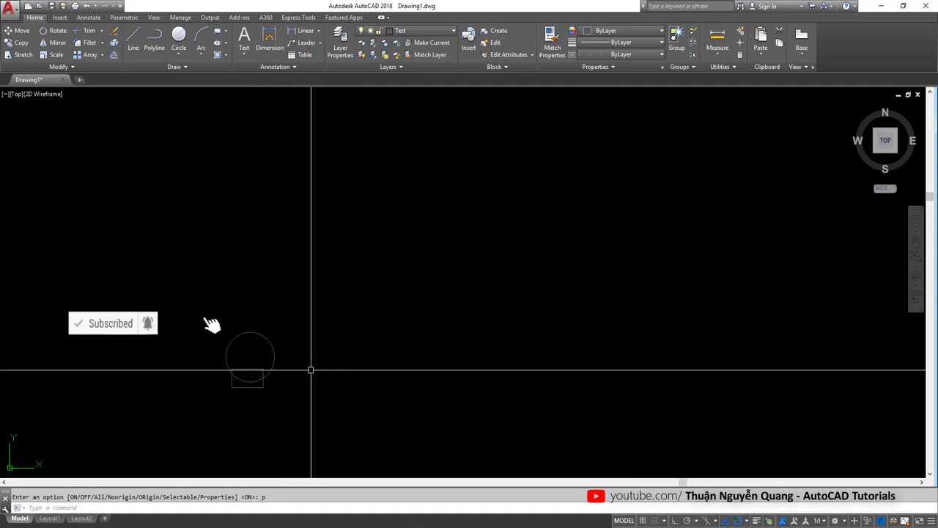
pyautogui.moveTo(310, 371); pyautogui.dragTo(398, 354, button='middle')
pyautogui.moveTo(310, 362); pyautogui.dragTo(372, 373, button='middle')
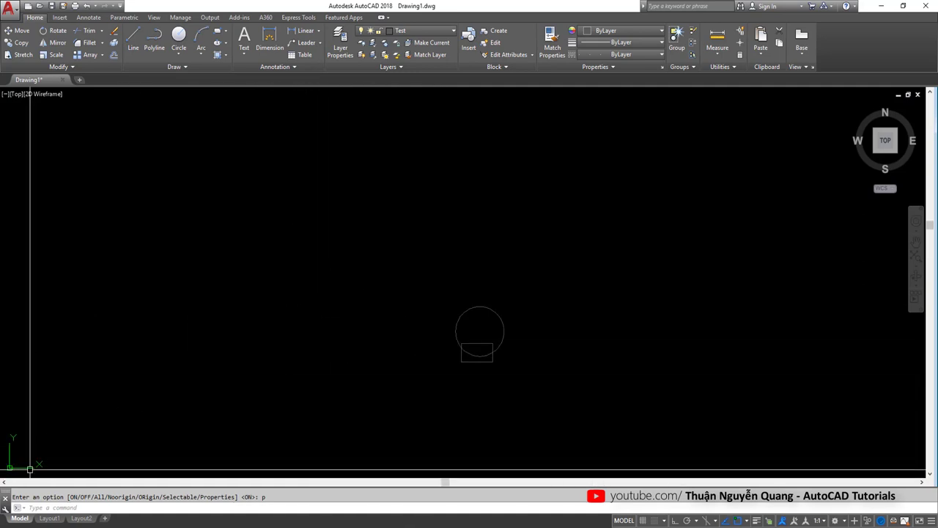
pyautogui.press('Return')
pyautogui.press('Down')
pyautogui.press('Return')
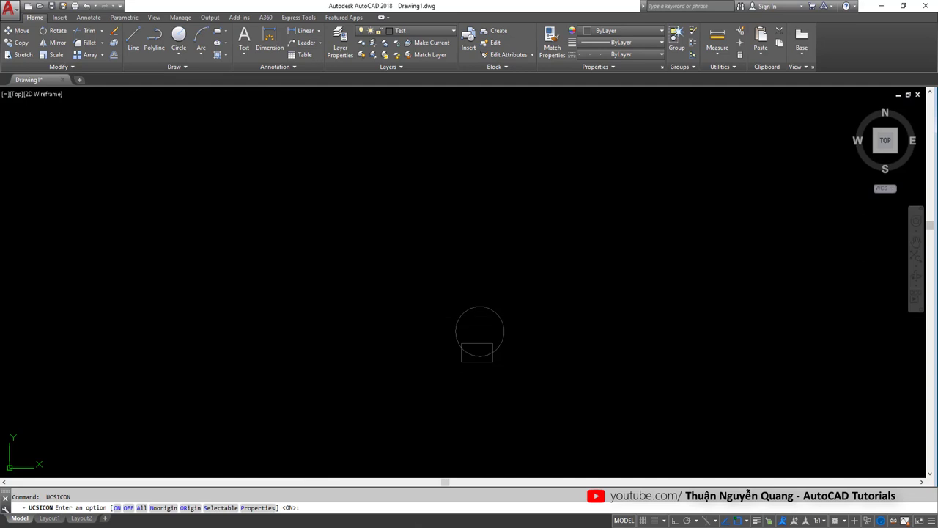
pyautogui.click(421, 305)
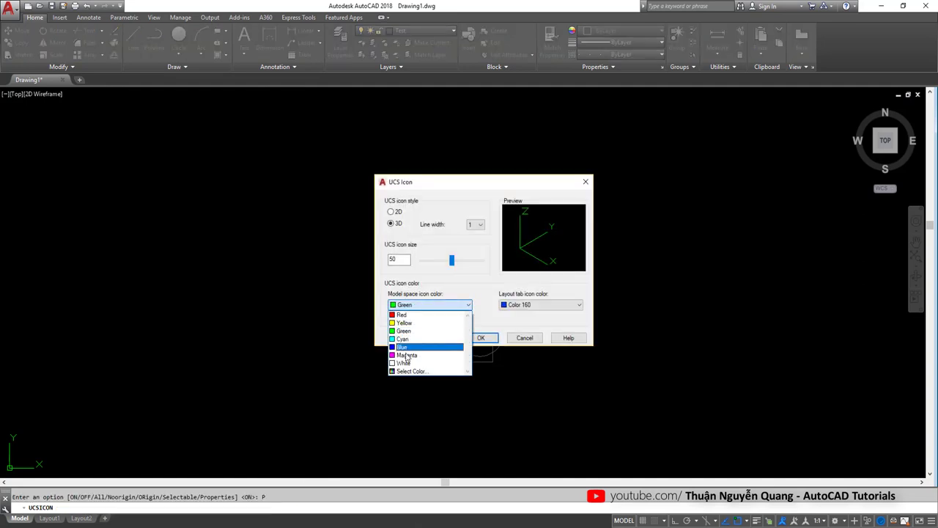
pyautogui.click(407, 355)
pyautogui.click(477, 338)
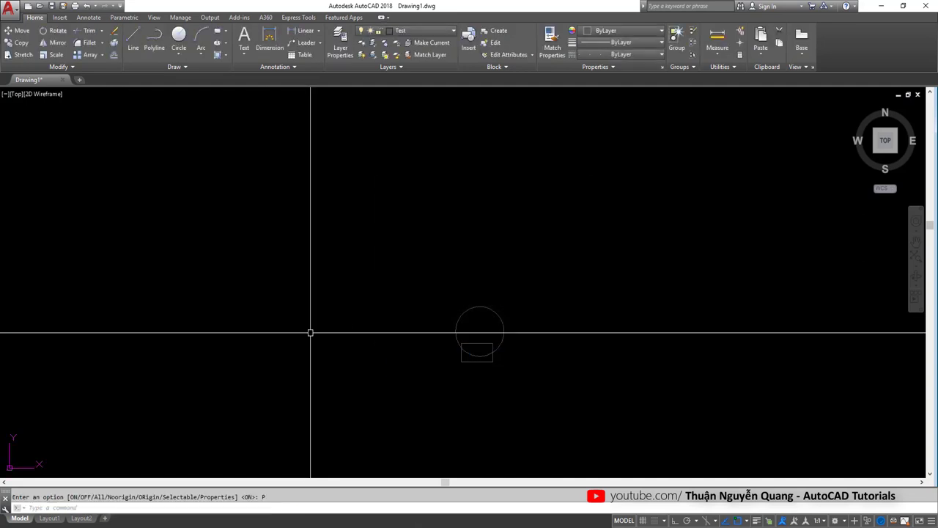
pyautogui.moveTo(378, 300); pyautogui.dragTo(336, 328, button='middle')
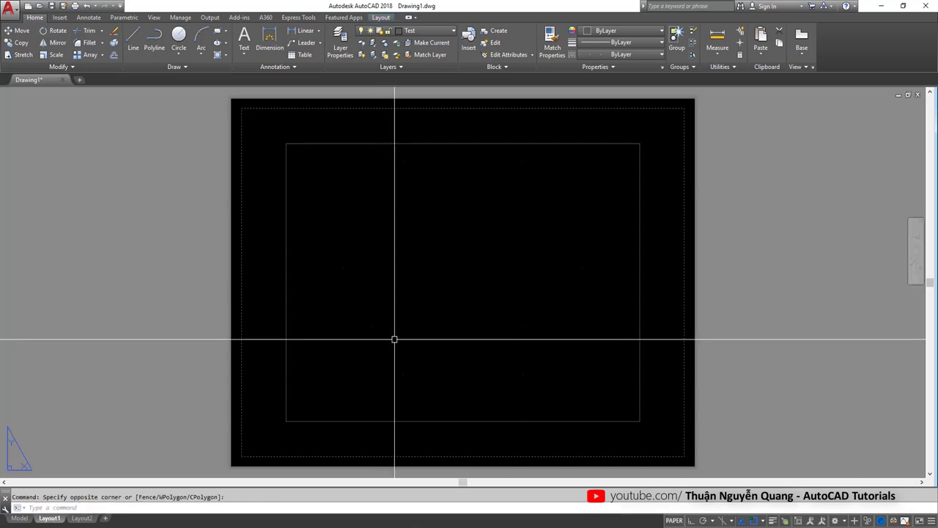
# - Switch to Layout1, enter its viewport, then leave it to return to paper space
pyautogui.click(389, 331)
pyautogui.doubleClick(380, 338)
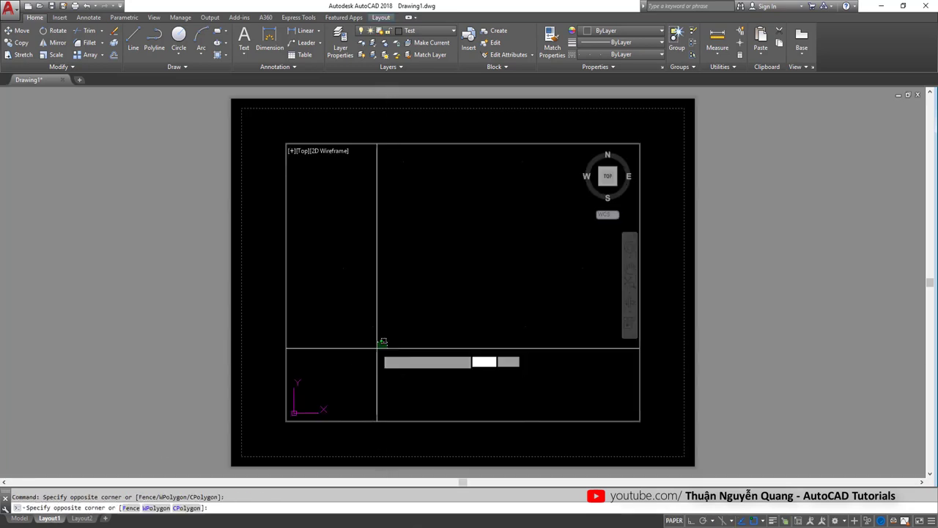
pyautogui.press('Escape')
pyautogui.doubleClick(720, 239)
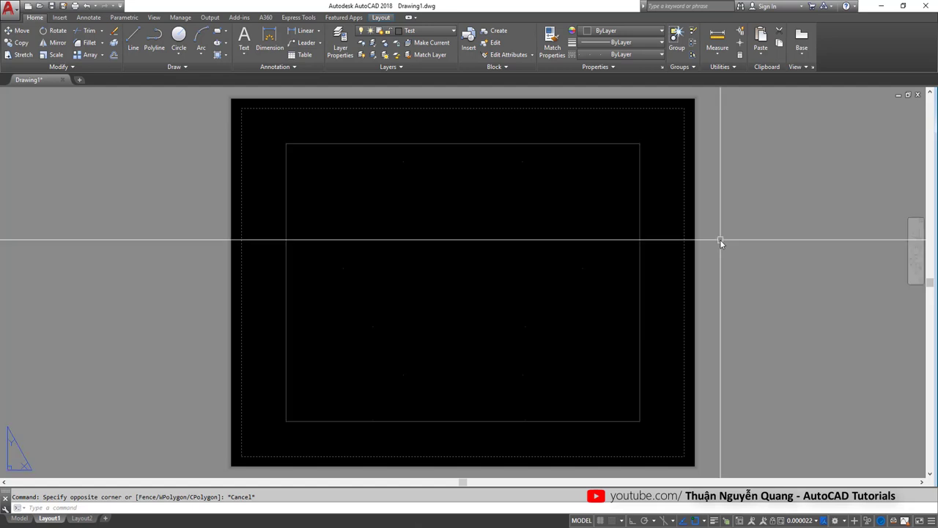
pyautogui.scroll(-3, 359, 293)
pyautogui.scroll(2, 28, 433)
pyautogui.write('UCSico')
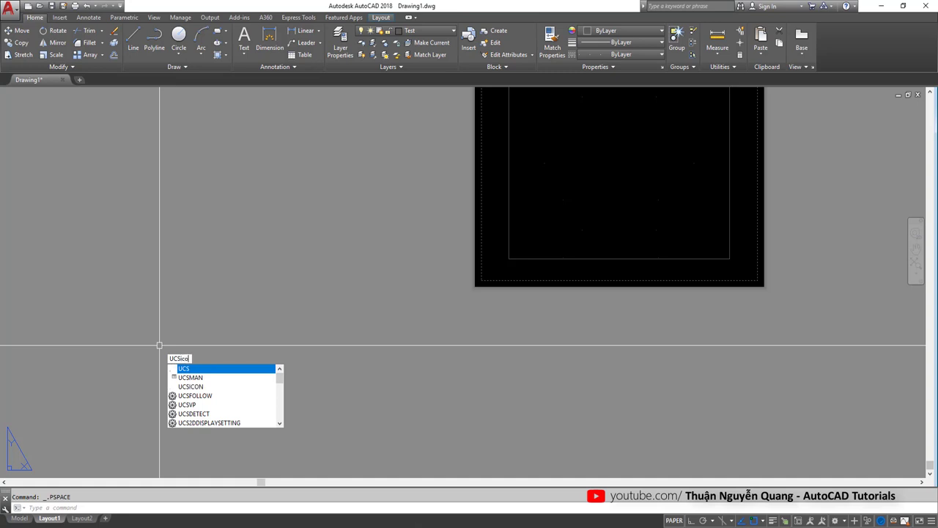
# - Set the layout tab UCS icon colour to Yellow with UCSICON Properties
pyautogui.write('n')
pyautogui.press('Return')
pyautogui.write('p')
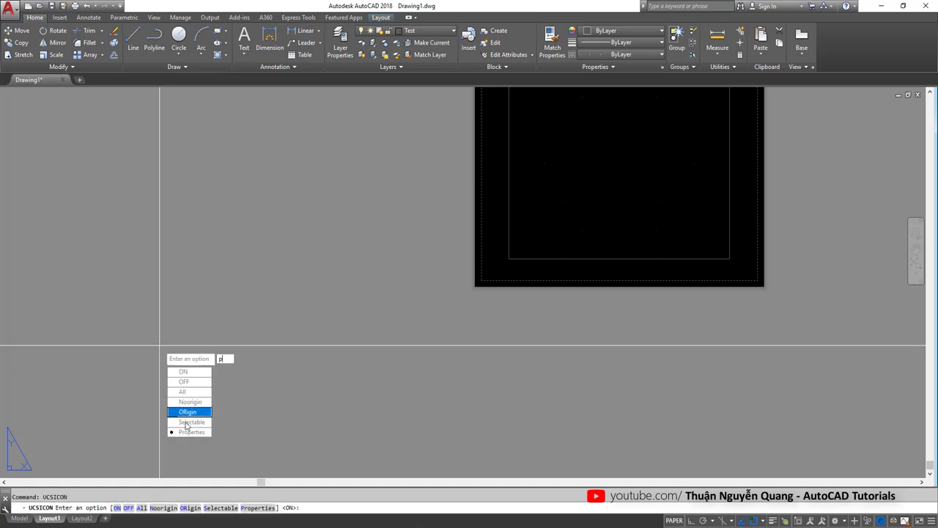
pyautogui.click(187, 434)
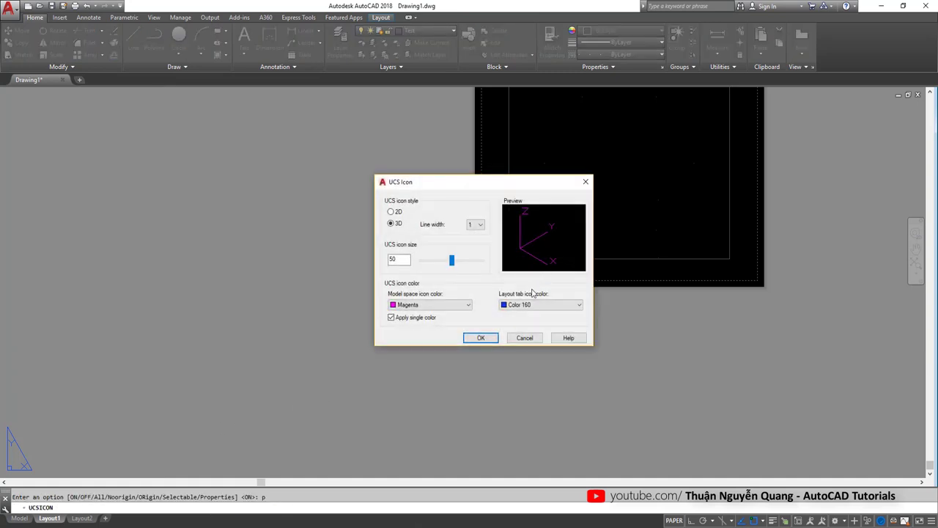
pyautogui.click(531, 304)
pyautogui.click(521, 312)
pyautogui.click(480, 337)
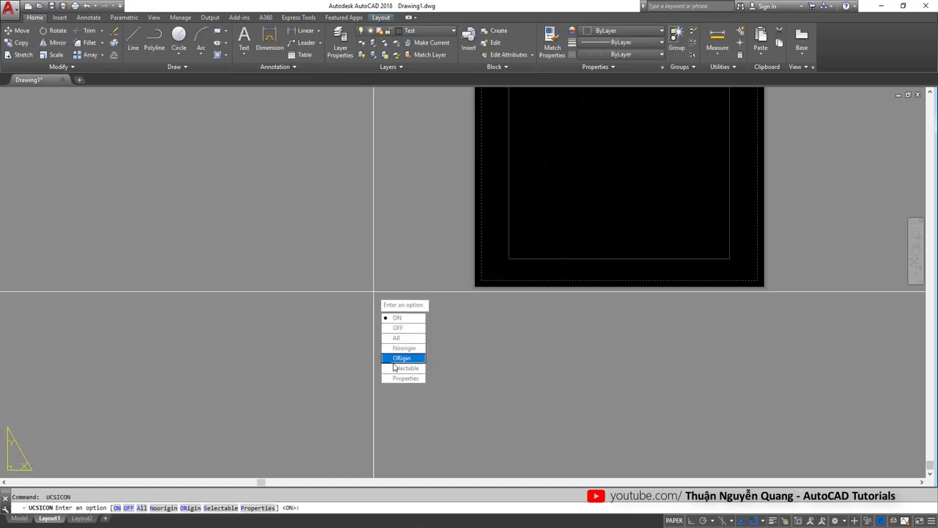
# - Reopen the UCS Icon settings and change the layout tab icon colour to White
pyautogui.click(395, 378)
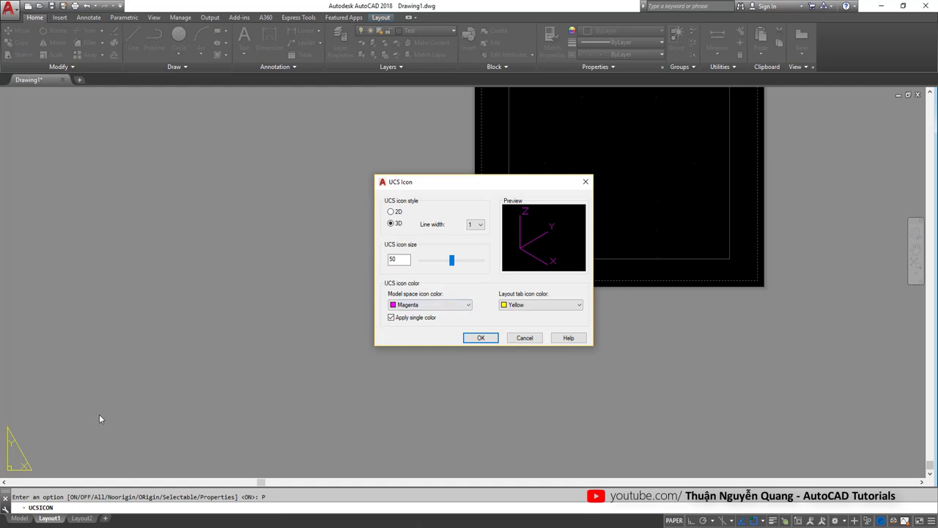
pyautogui.moveTo(481, 185); pyautogui.dragTo(401, 187)
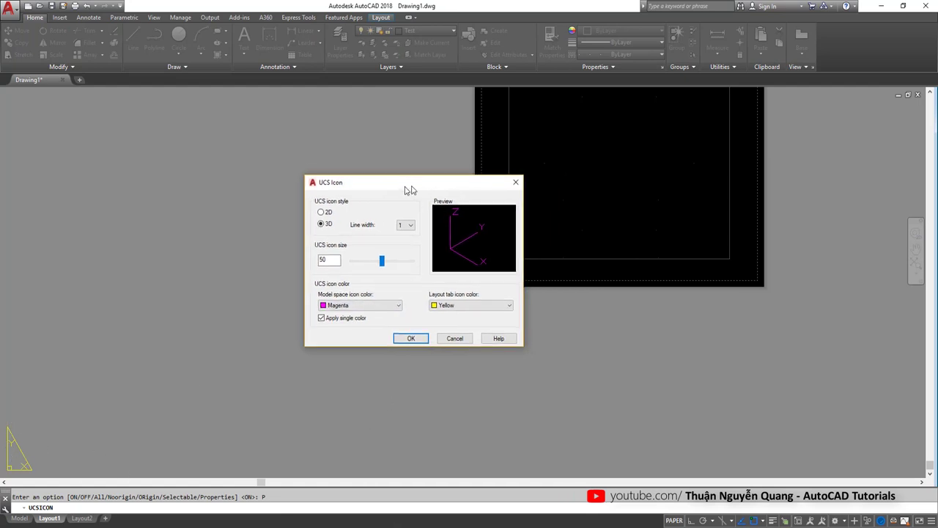
pyautogui.click(444, 311)
pyautogui.click(434, 317)
pyautogui.click(439, 307)
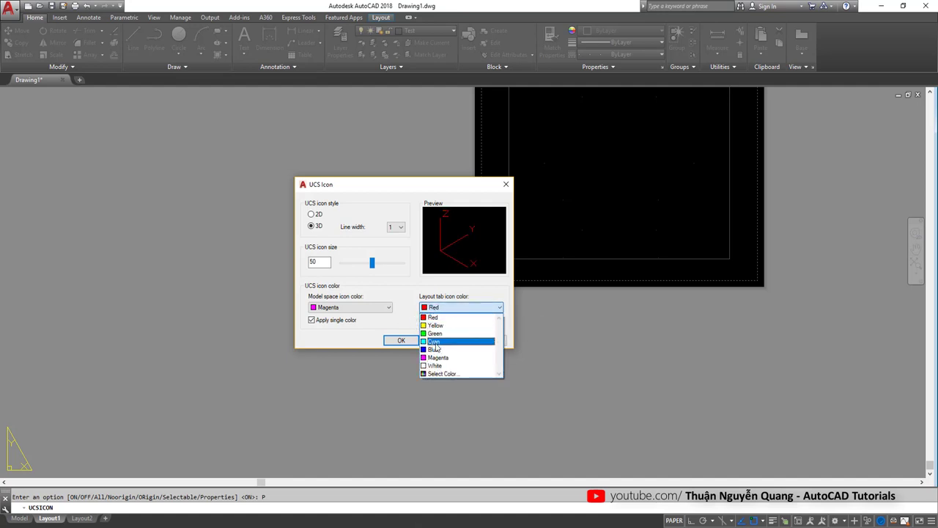
pyautogui.click(435, 365)
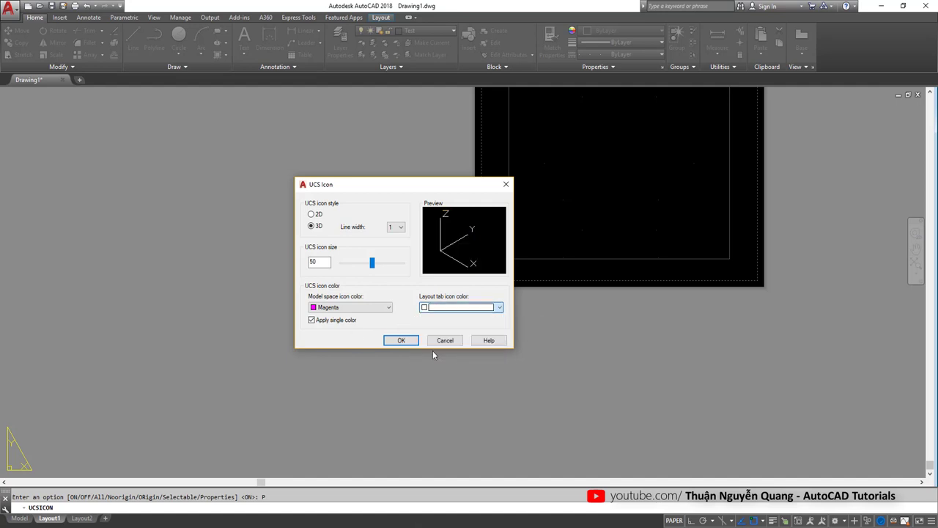
pyautogui.click(401, 340)
pyautogui.scroll(-2, 413, 314)
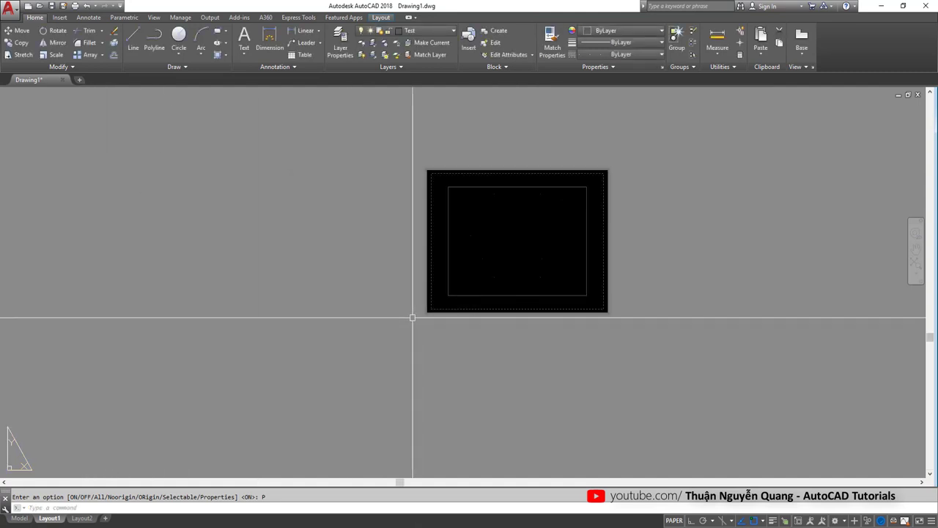
pyautogui.scroll(2, 336, 342)
pyautogui.scroll(2, 336, 341)
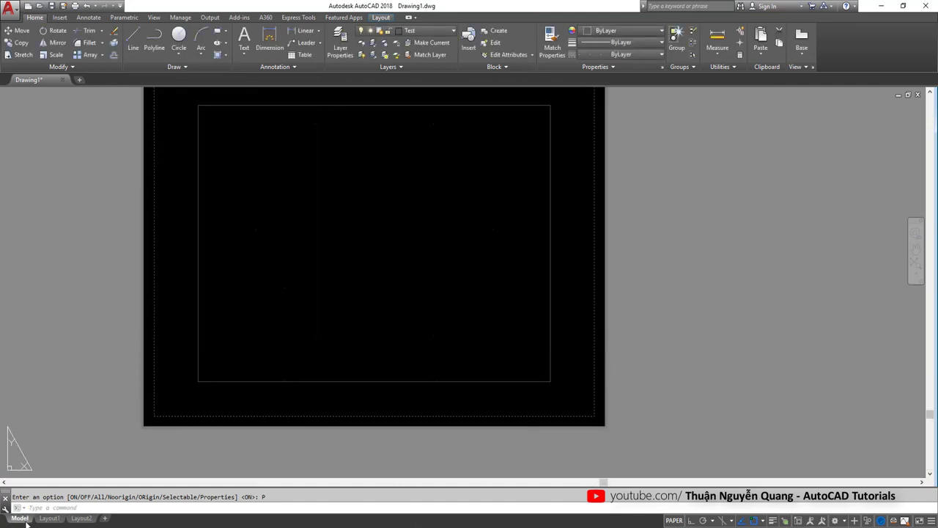
# - Return to the Model tab, cancel UCSICON, and open then close the UCS dialog
pyautogui.click(28, 519)
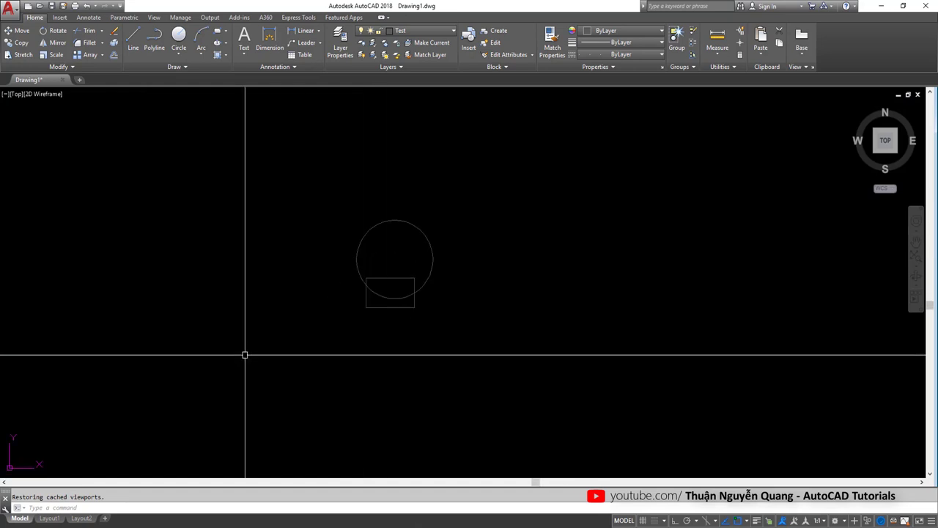
pyautogui.press('Return')
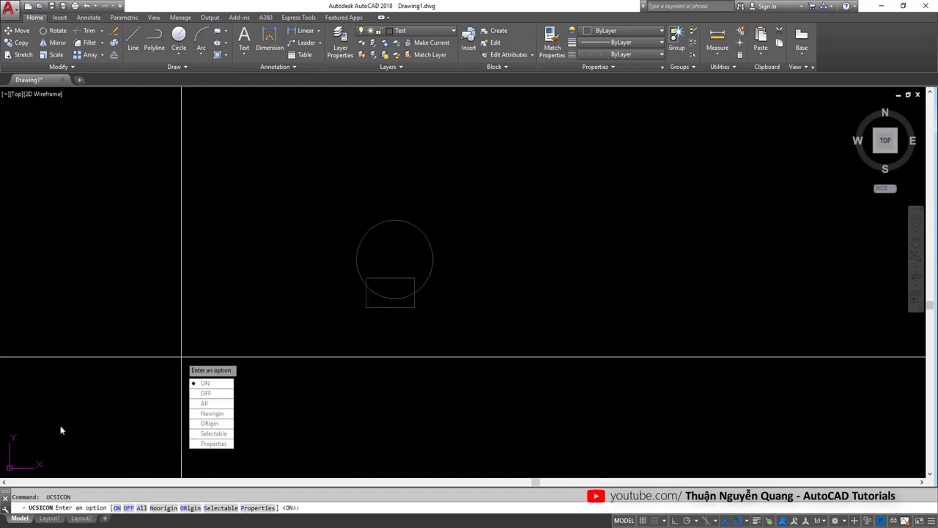
pyautogui.press('Escape')
pyautogui.write('uc')
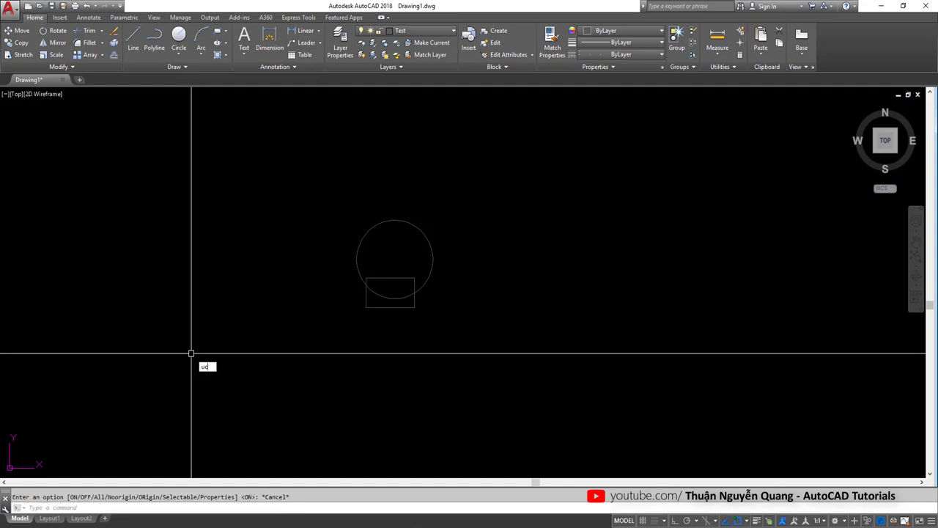
pyautogui.press('Return')
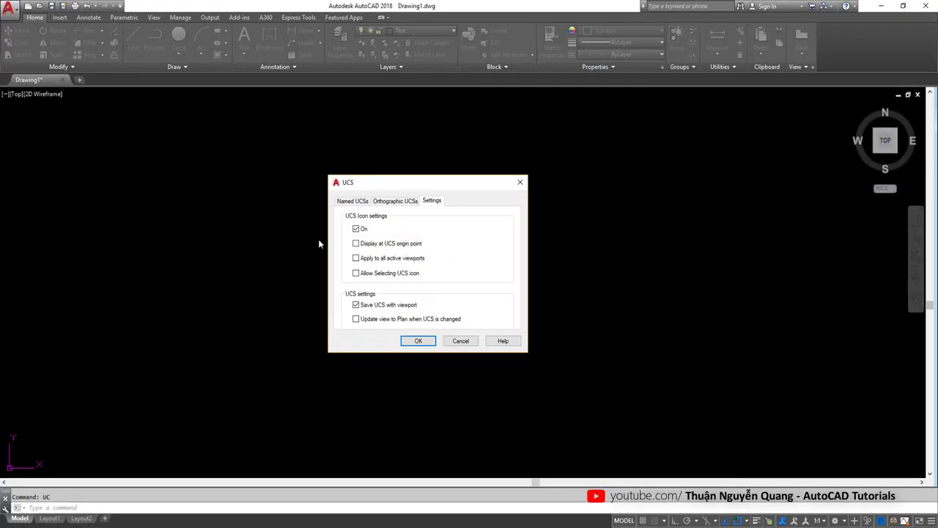
pyautogui.click(418, 342)
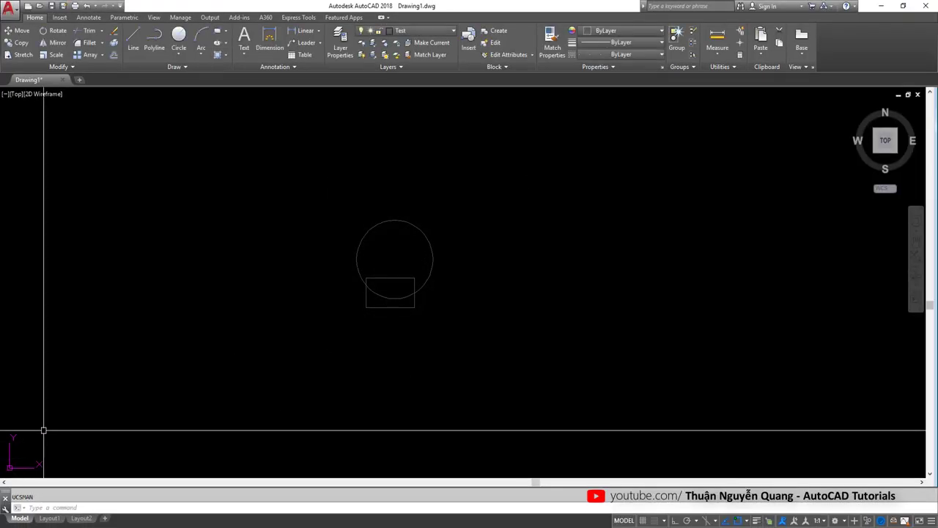
pyautogui.scroll(2, 371, 281)
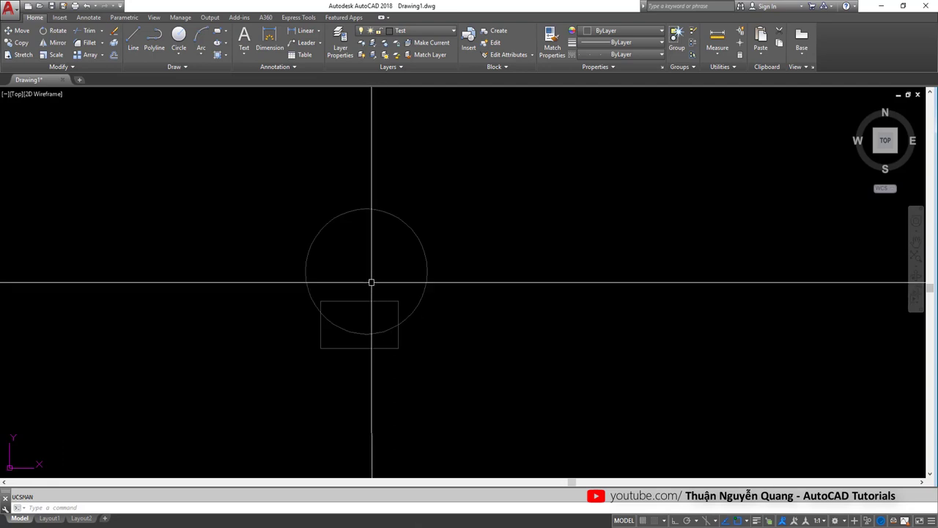
pyautogui.moveTo(370, 281); pyautogui.dragTo(433, 270, button='middle')
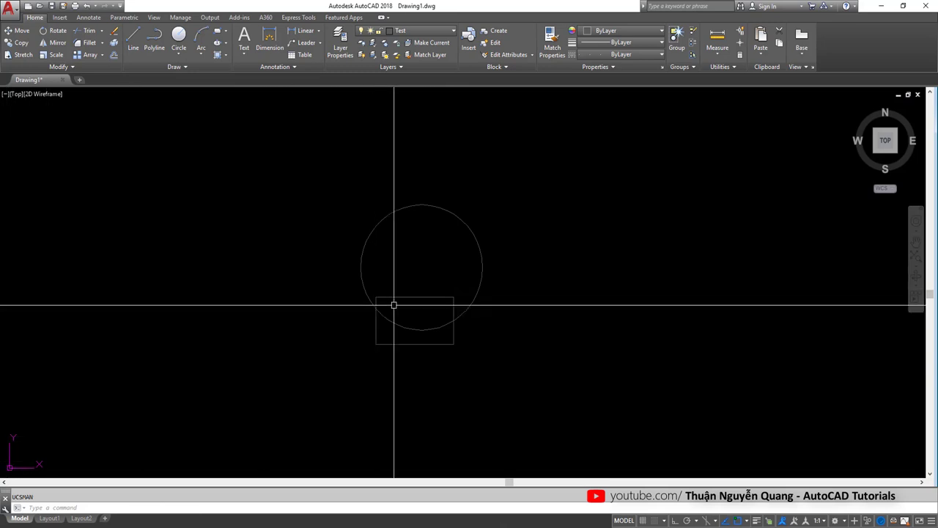
pyautogui.moveTo(545, 291); pyautogui.dragTo(531, 311, button='middle')
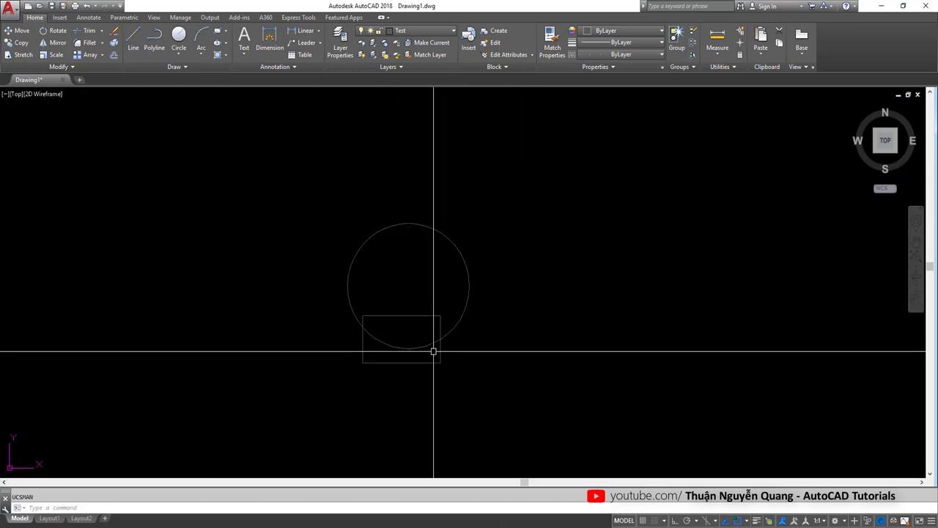
pyautogui.moveTo(433, 352); pyautogui.dragTo(443, 343, button='middle')
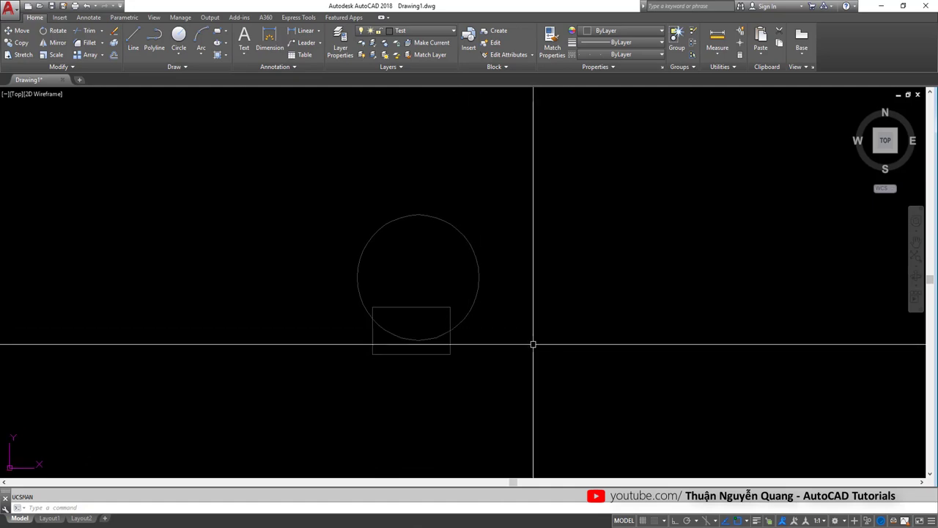